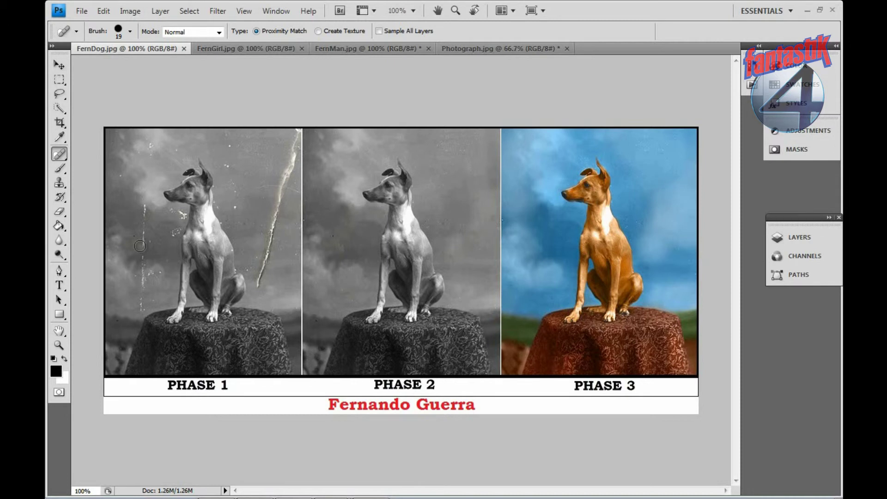
- Look through the restoration examples in FernGirl.jpg and FernMan.jpg, ending on Photograph.jpg
left_click(207, 49)
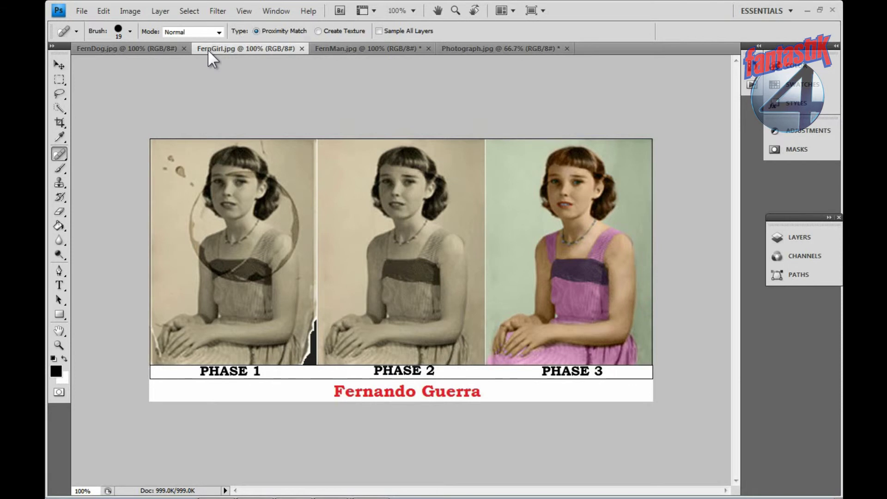
left_click(331, 49)
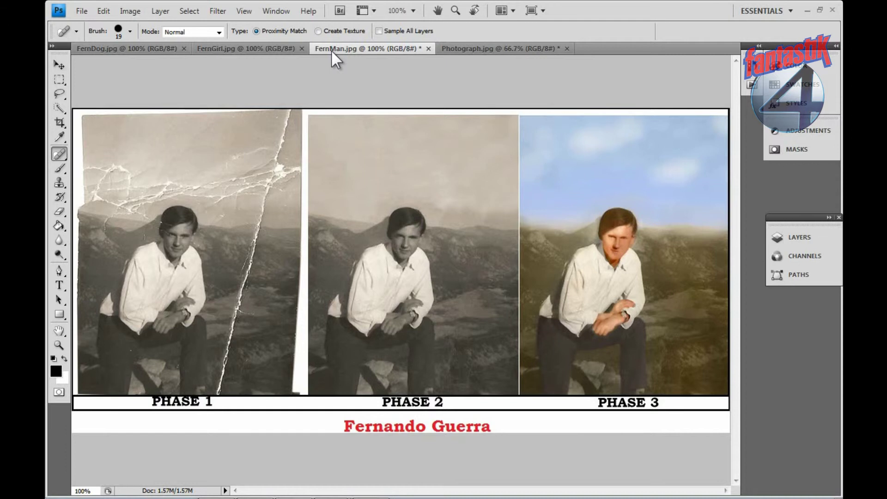
left_click(443, 49)
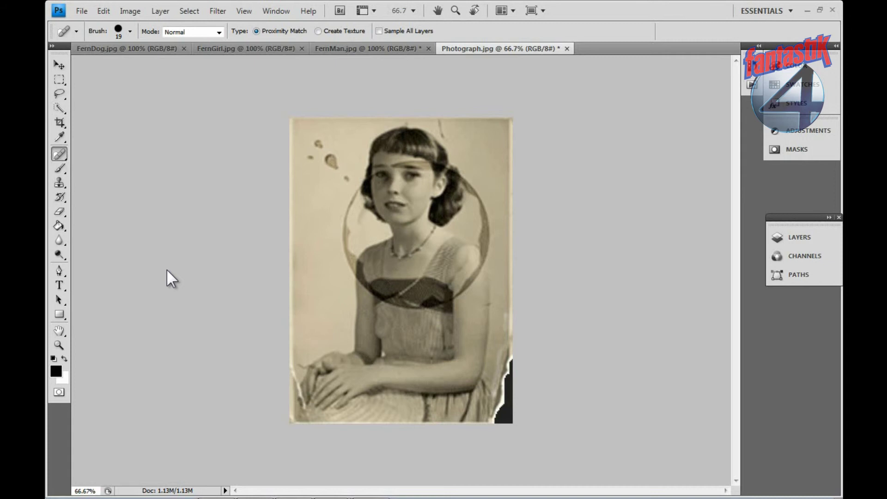
- Duplicate the Background layer of Photograph.jpg to work on a copy
left_click(830, 219)
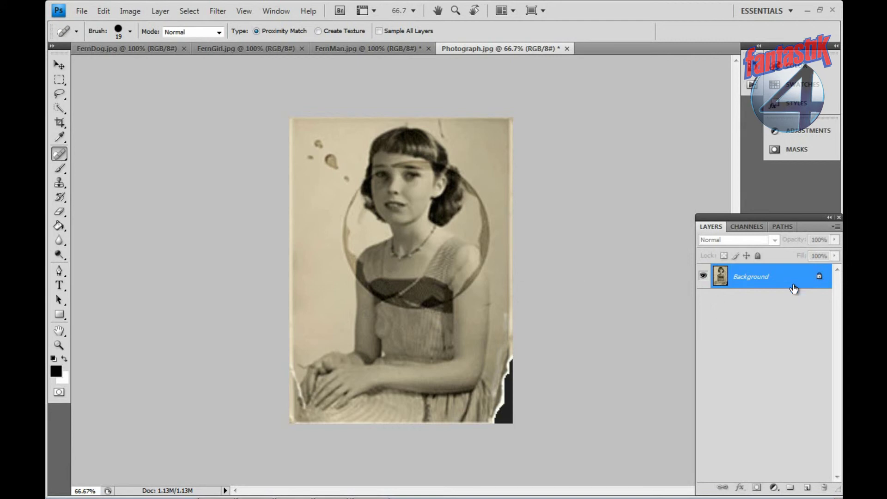
left_click_drag(791, 283, 791, 279)
key("ctrl+j")
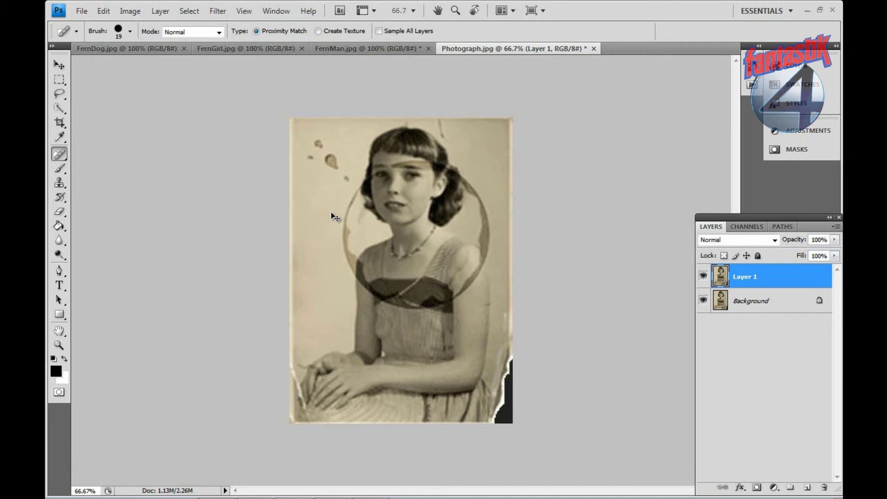
- Clone out the small stain spot closest to the girl's hair on Layer 1 with the Clone Stamp
key("ctrl+plus")
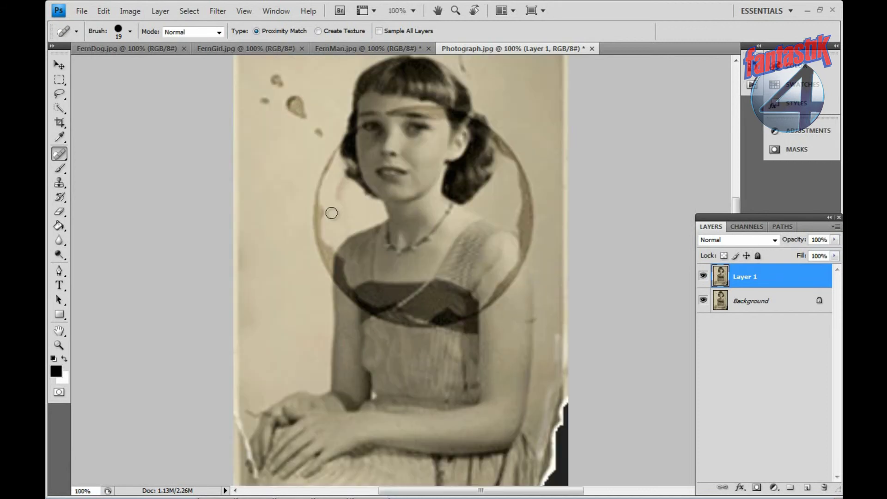
left_click_drag(733, 205, 734, 164)
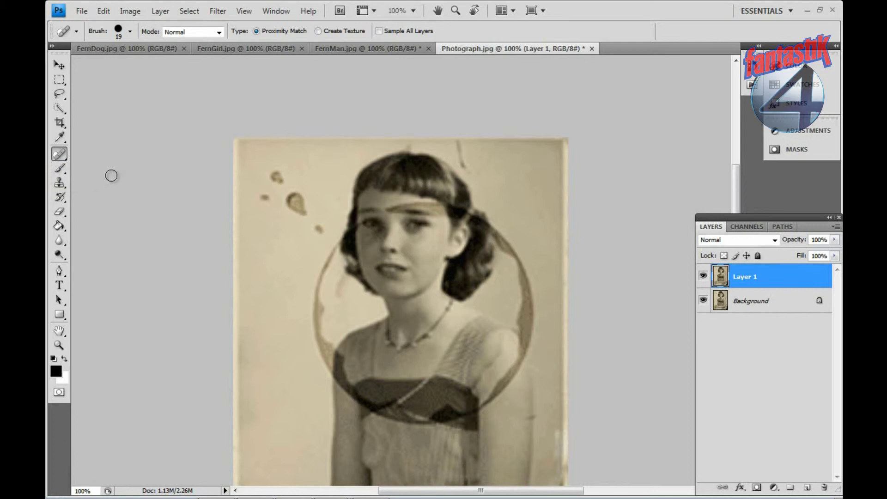
left_click(59, 183)
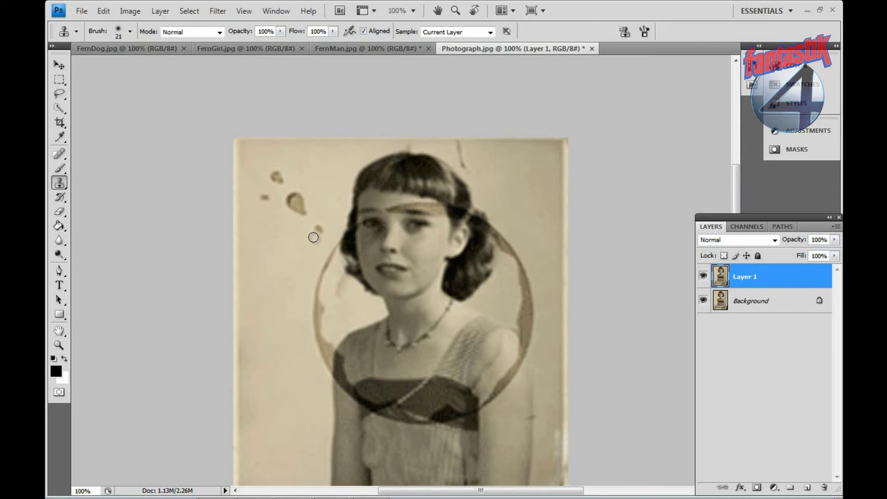
left_click(318, 229)
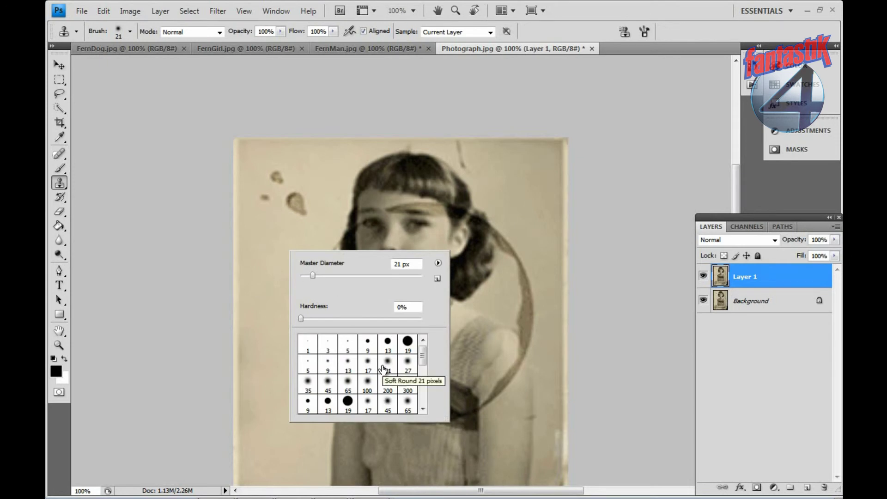
- Set the Clone Stamp brush to 33 px with 0% hardness and clone clean background over the largest stain beside the hair
left_click(408, 367)
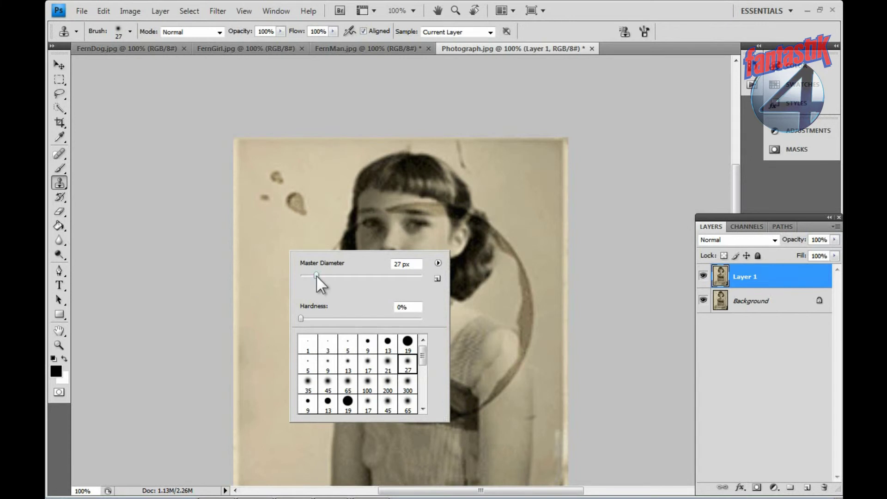
left_click_drag(316, 276, 319, 277)
key("Return")
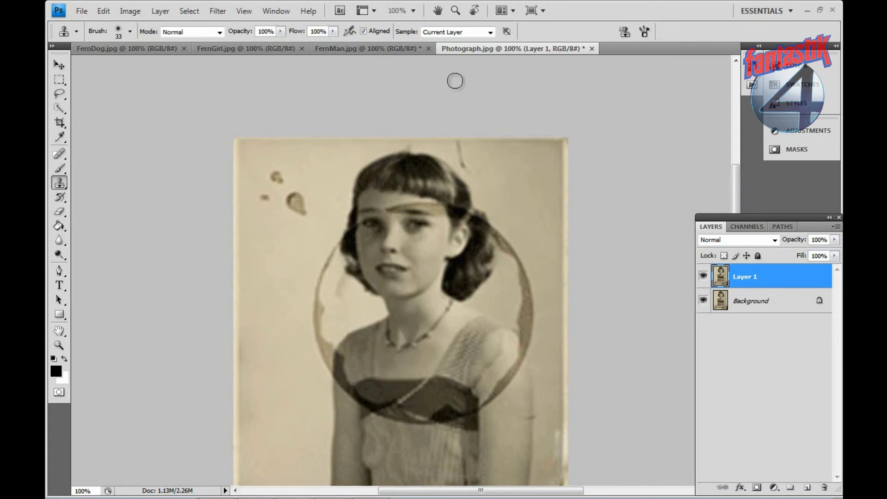
left_click(290, 223, "alt")
left_click(301, 210)
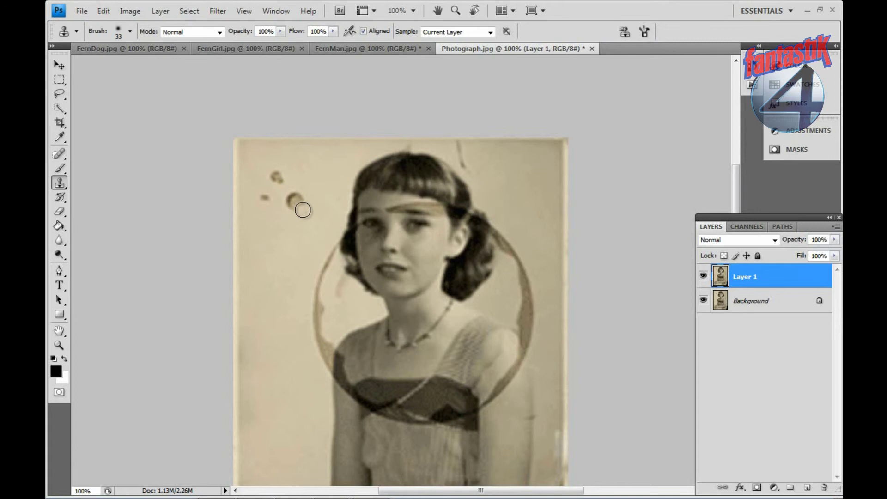
left_click(294, 208)
left_click(293, 198)
left_click(298, 198)
left_click(289, 201)
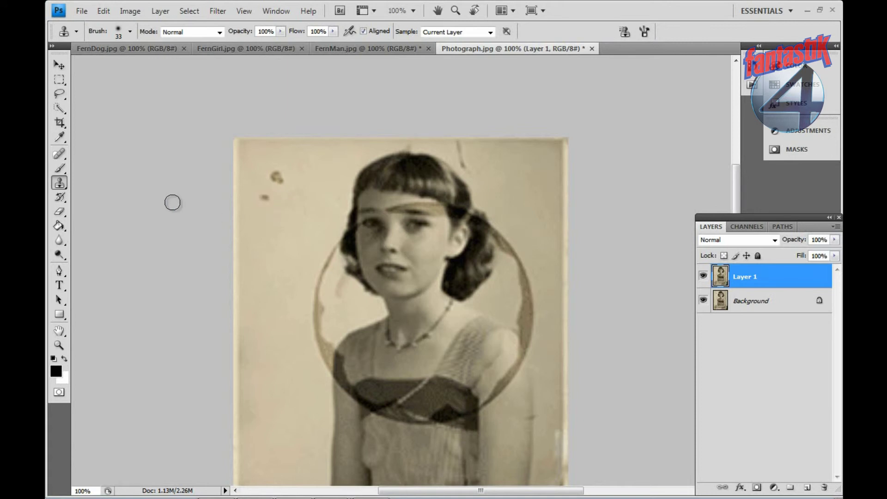
- Heal the two remaining background stains and the scratch near the photo's upper edge with the Spot Healing Brush
left_click(57, 154)
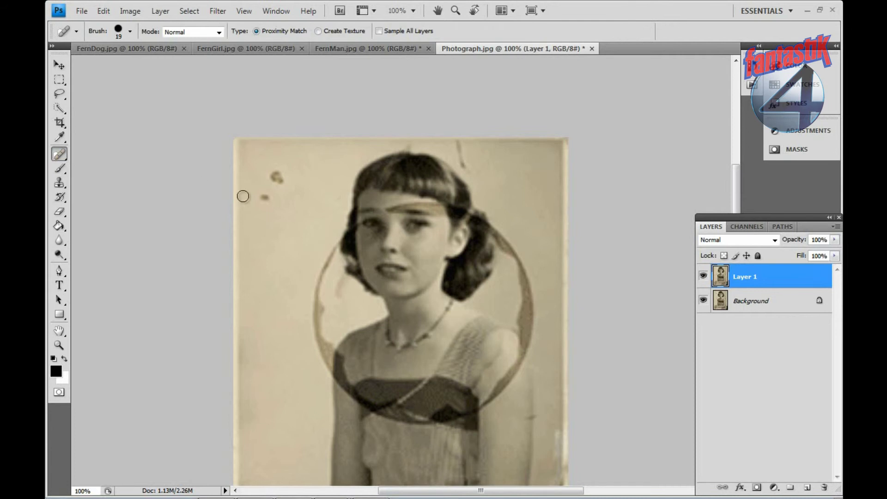
left_click_drag(260, 198, 269, 199)
left_click_drag(281, 181, 275, 169)
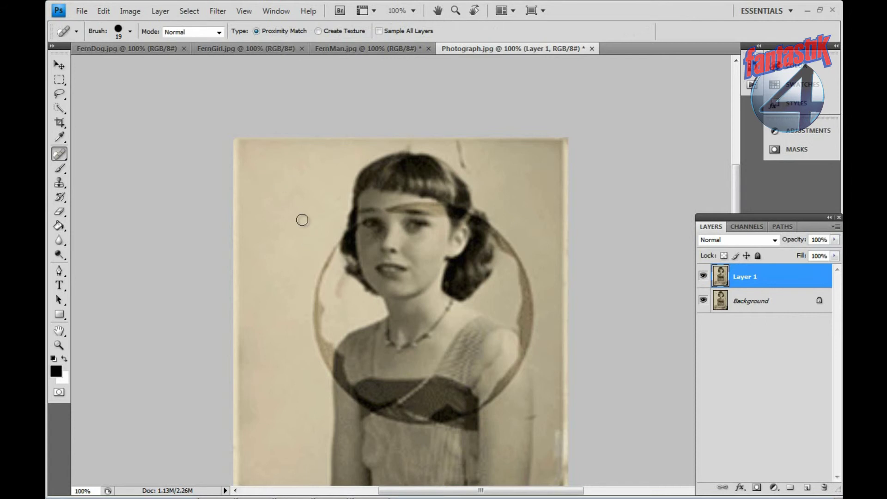
mouse_move(463, 163)
left_mouse_down()
mouse_move(454, 142)
mouse_move(397, 147)
left_mouse_up()
- Clone out the small dark mark just above the girl's hair using a 14 px soft Clone Stamp brush
key("ctrl+plus")
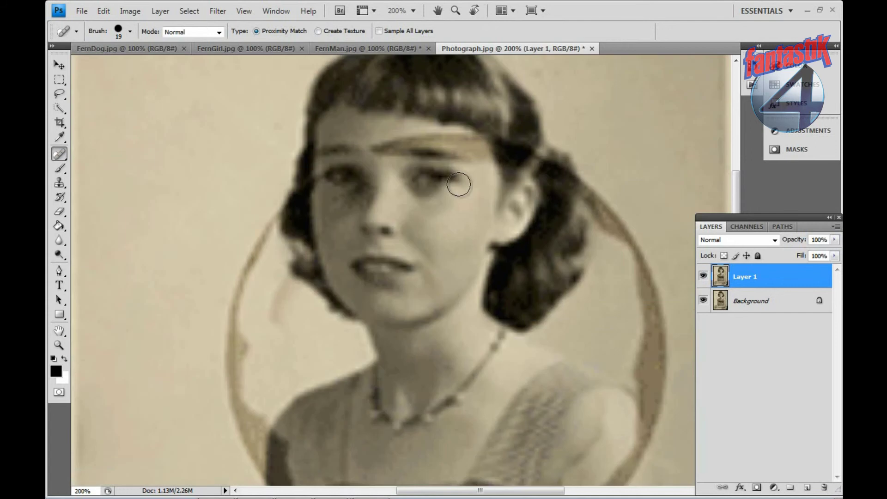
left_click_drag(733, 155, 731, 137)
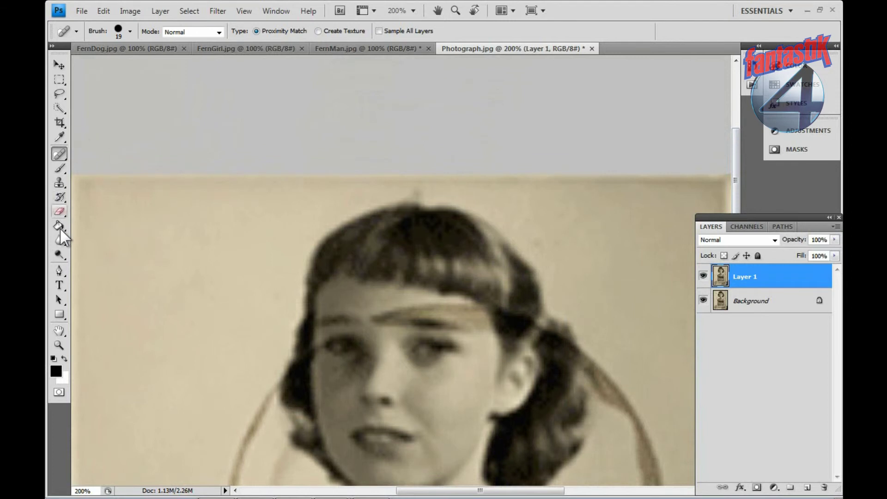
left_click(56, 185)
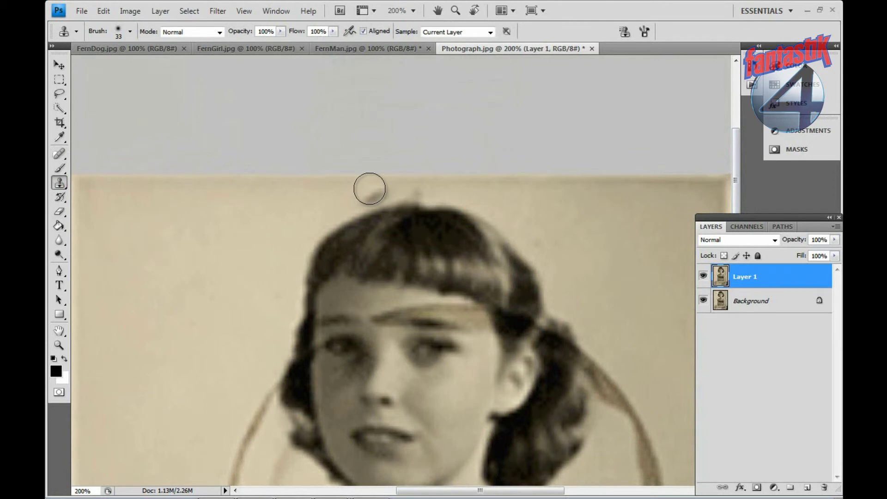
key("ctrl+minus")
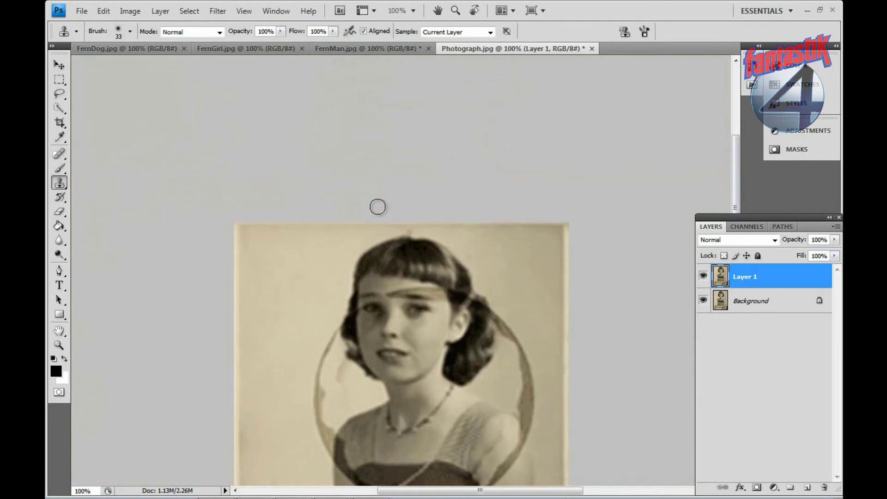
right_click(421, 231)
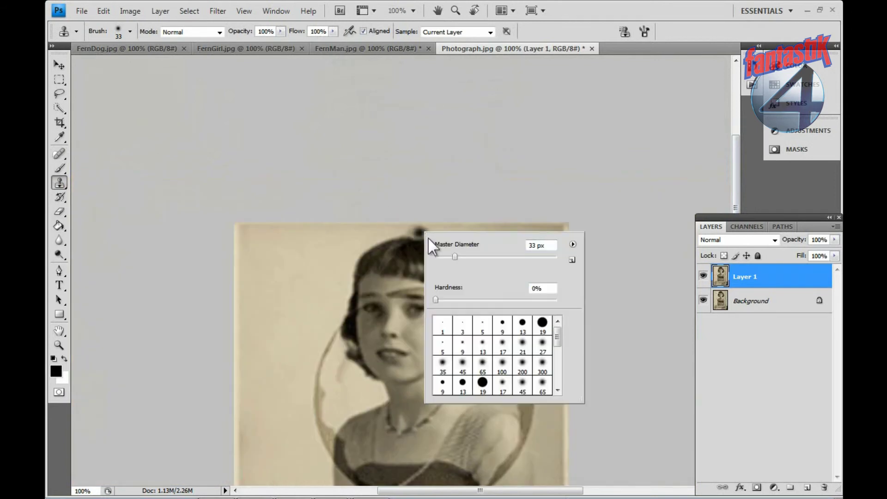
left_click_drag(453, 256, 443, 256)
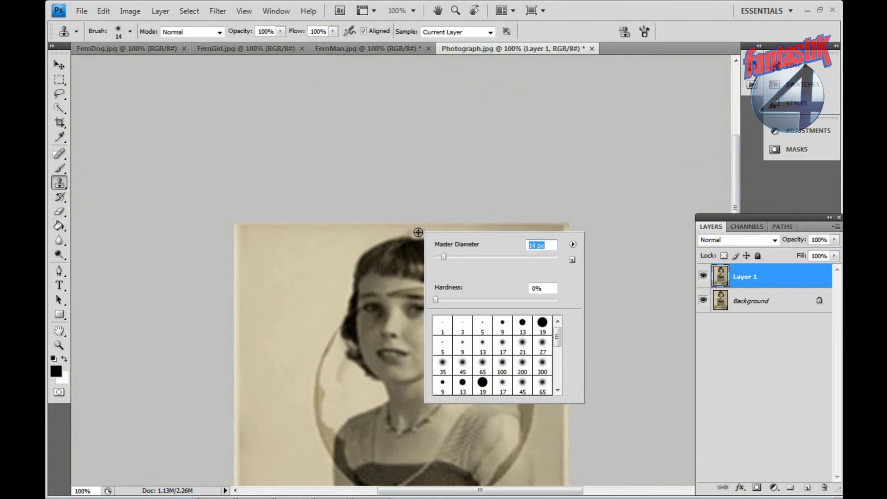
left_click(437, 242)
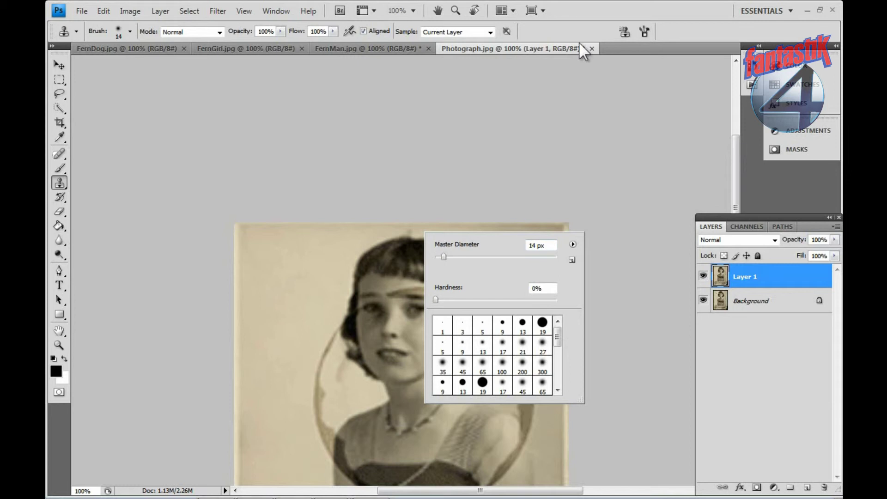
left_click(502, 110)
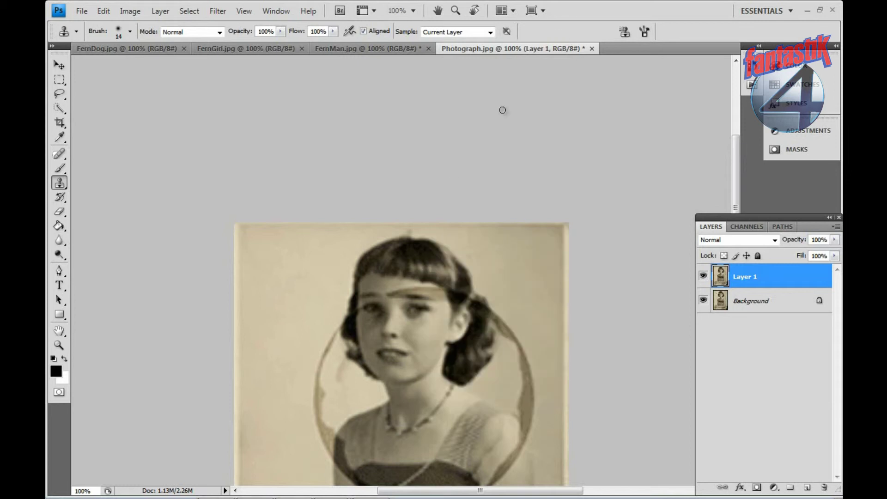
left_click(421, 233, "alt")
left_click_drag(407, 233, 409, 235)
- Clone background over the coffee ring between the girl's right-hand pigtail and shoulder with a 32 px soft brush
key("ctrl+minus")
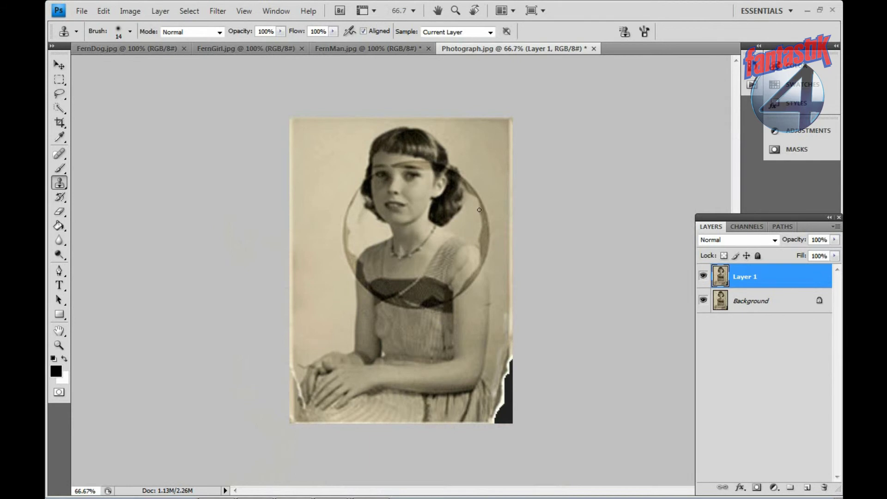
right_click(507, 227)
left_click(540, 251)
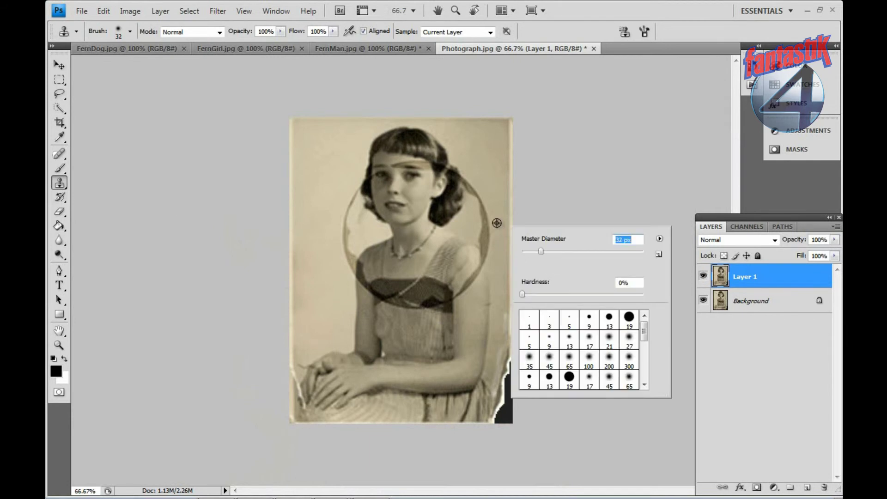
left_click(496, 223, "alt")
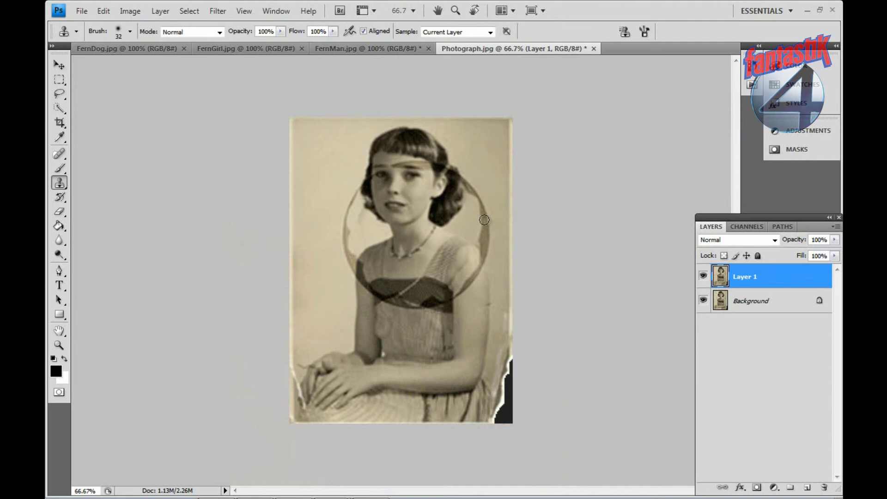
mouse_move(481, 209)
left_mouse_down()
mouse_move(485, 225)
mouse_move(475, 201)
mouse_move(481, 225)
mouse_move(487, 213)
mouse_move(481, 219)
mouse_move(497, 225)
left_mouse_up()
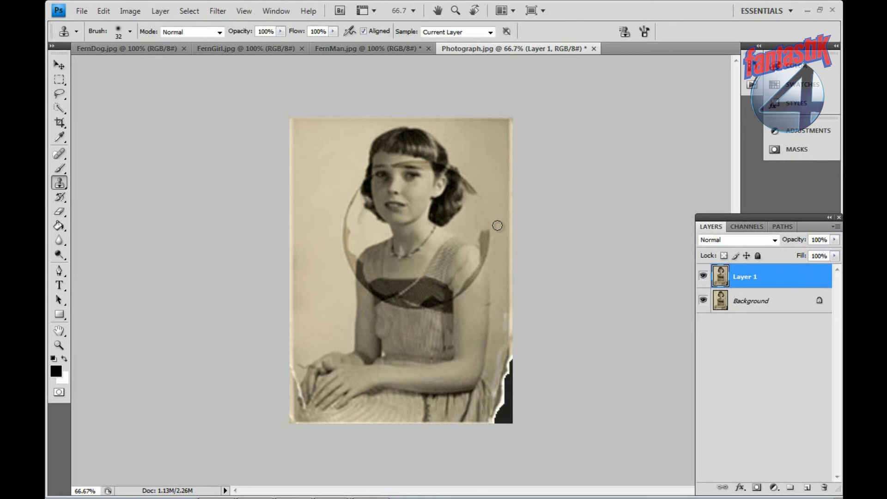
- Compare the retouched photo with the original by repeatedly hiding and showing Layer 1
left_click(703, 277)
left_click(704, 277)
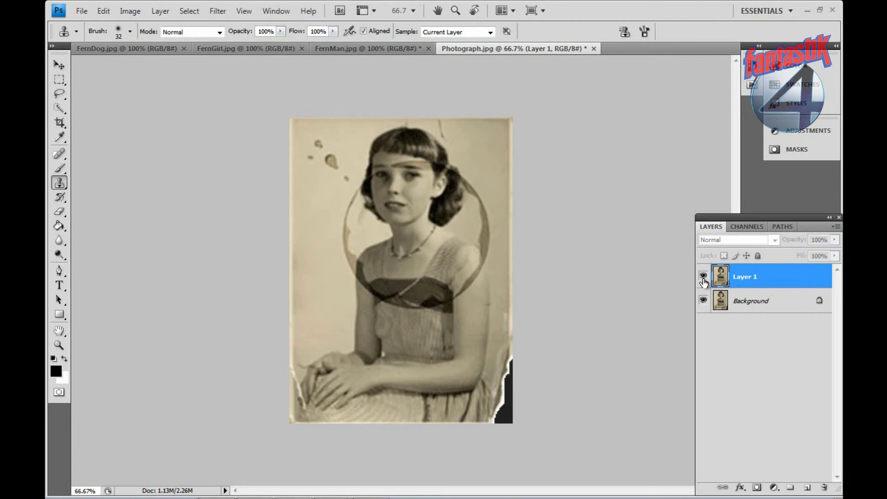
left_click(703, 277)
left_click(703, 282)
left_click(703, 281)
left_click(704, 282)
left_click(703, 282)
left_click(703, 282)
left_click(704, 281)
left_click(704, 282)
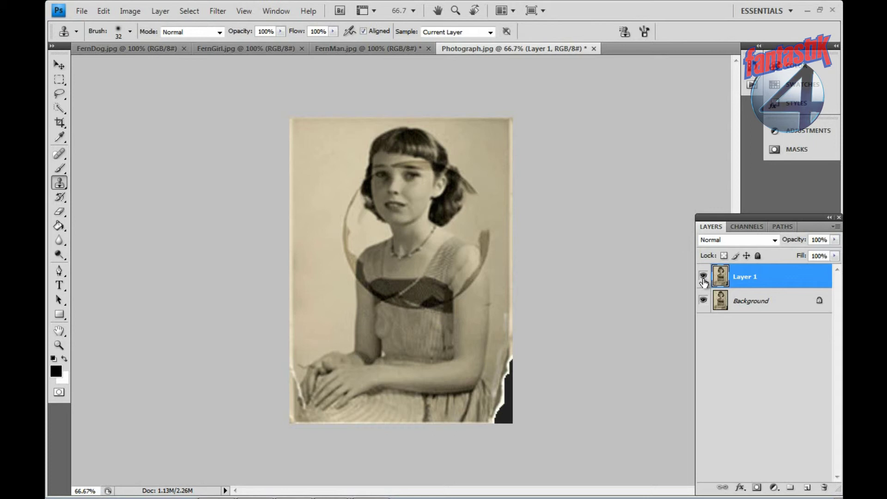
- Add a new empty layer above Layer 1, name it Arm, and make it the active layer
left_click(807, 487)
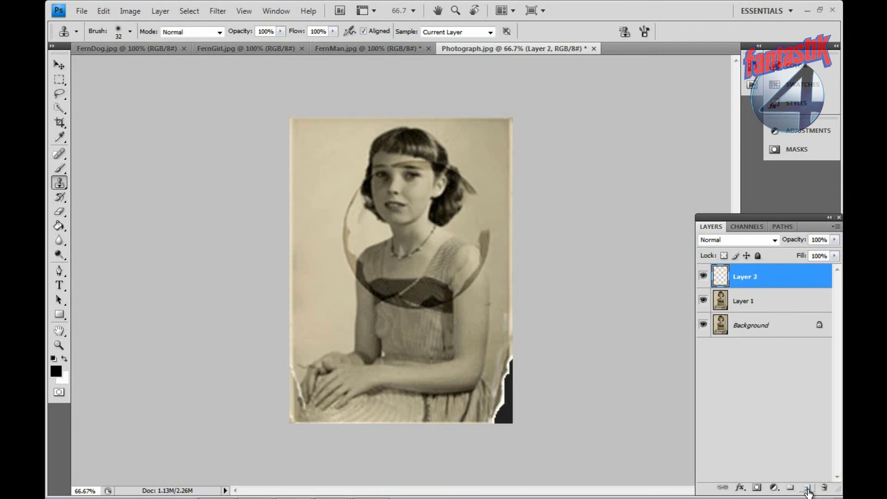
double_click(750, 278)
key("BackSpace")
left_click(763, 340)
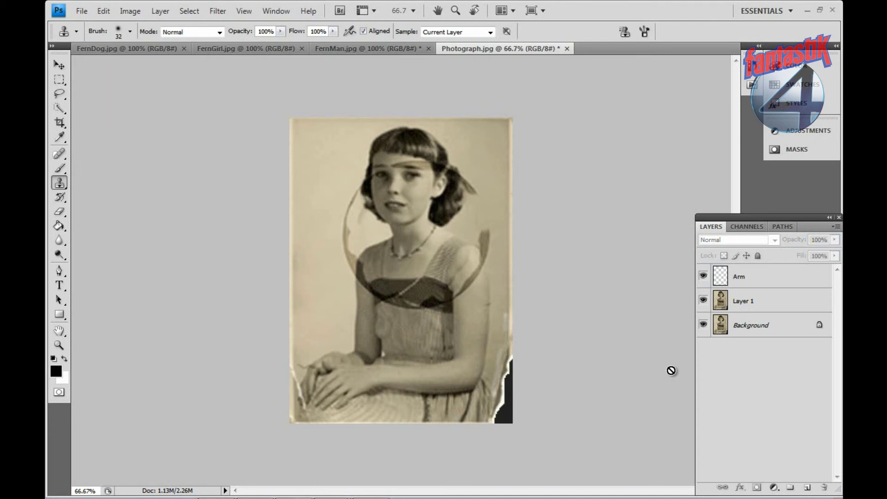
left_click(752, 279)
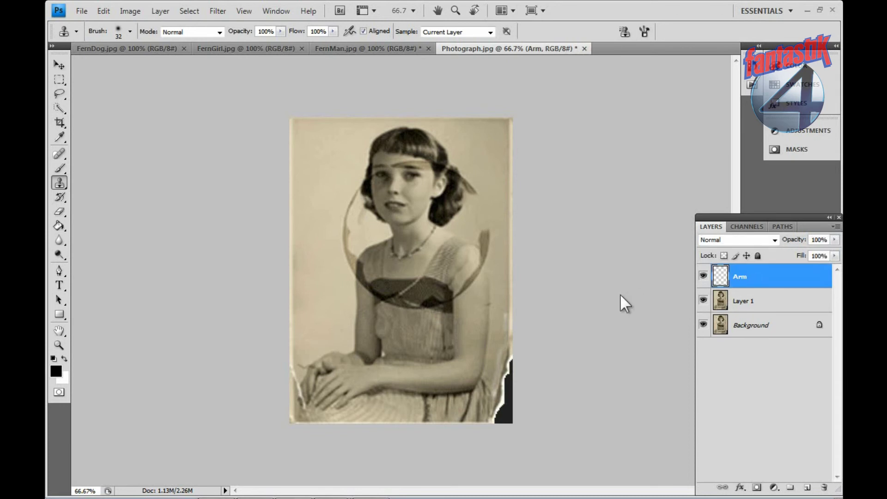
- Set the foreground colour to a light skin tone, f3ca8f
left_click(57, 374)
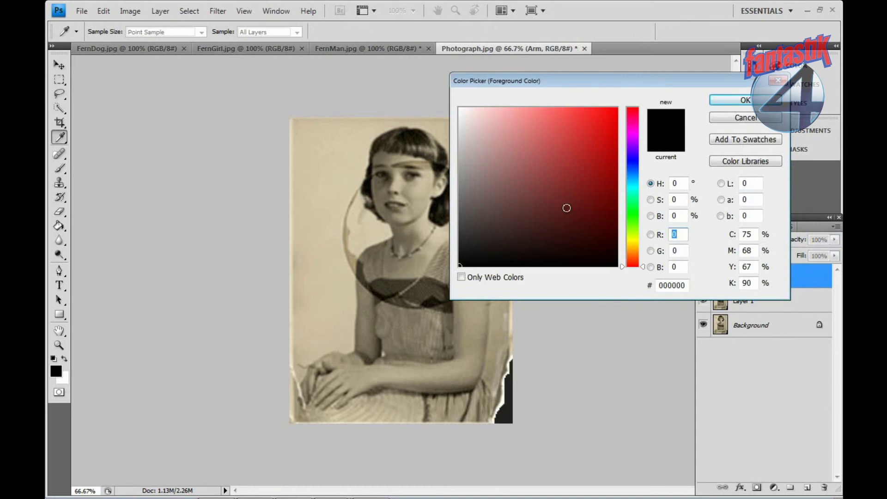
left_click(632, 247)
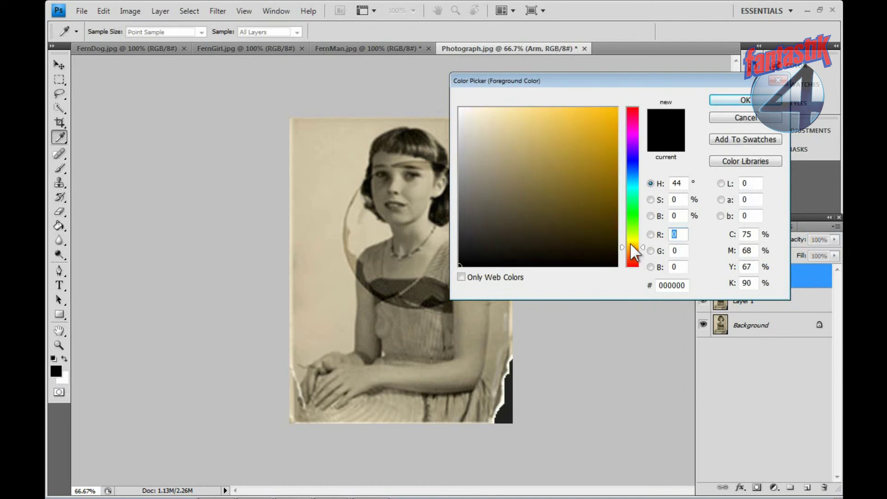
left_click(631, 250)
left_click_drag(572, 152, 533, 115)
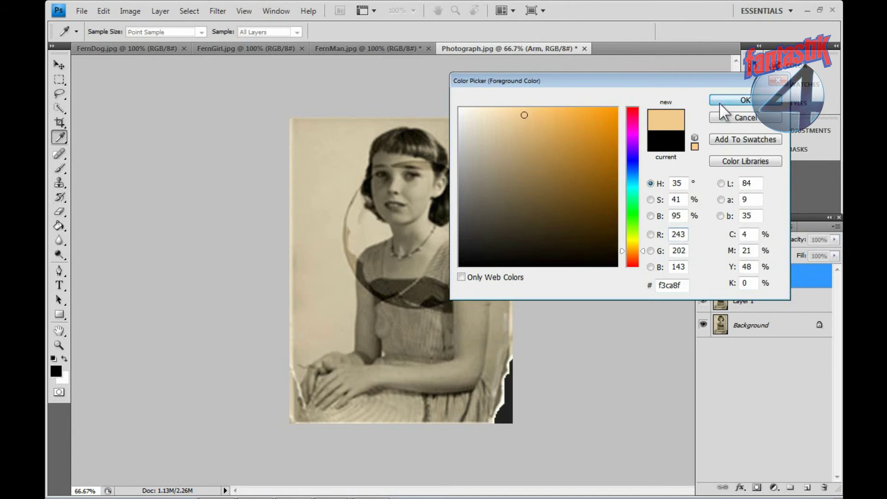
left_click(745, 100)
key("s")
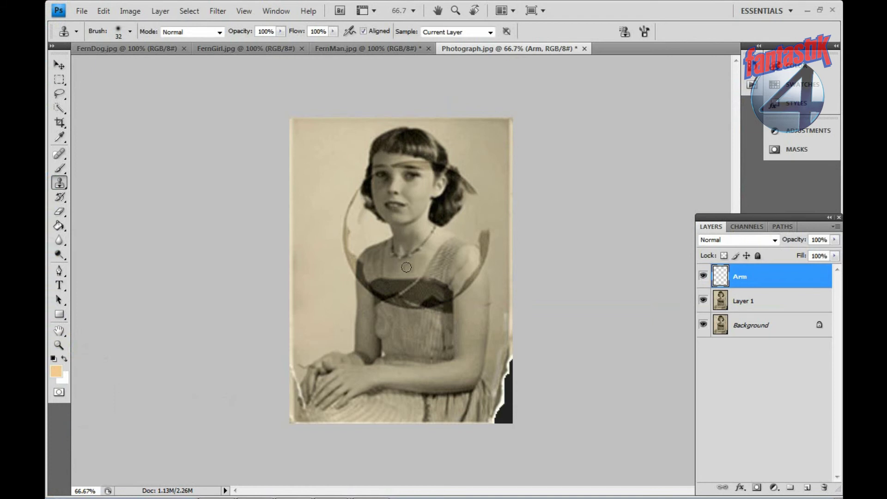
- Paint the girl's whole forward arm and hand, from shoulder to fingers, on the Arm layer with a 40 px Brush at 100% opacity
left_click(59, 167)
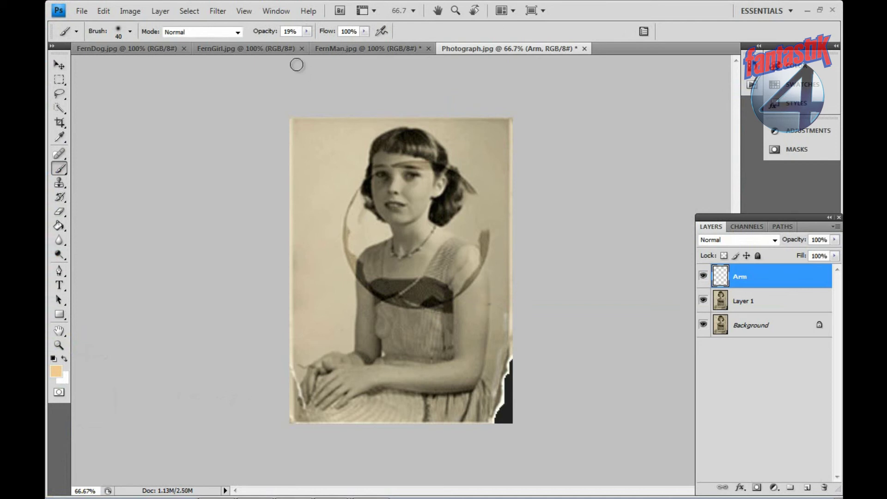
left_click(306, 31)
left_click_drag(307, 42, 333, 43)
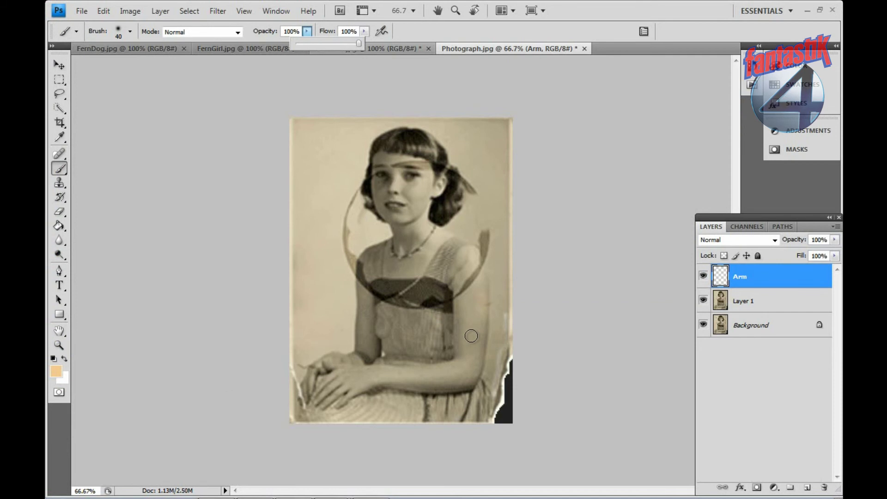
key("ctrl+plus")
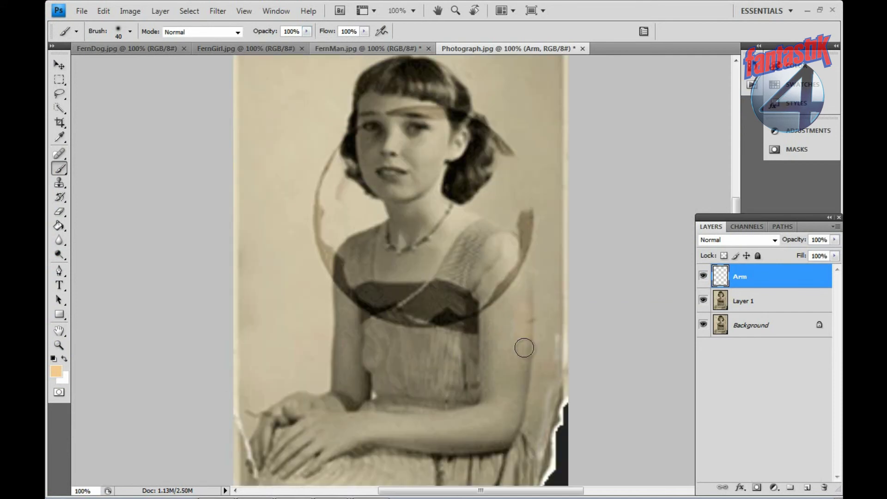
mouse_move(522, 314)
left_mouse_down()
mouse_move(520, 282)
mouse_move(519, 397)
mouse_move(510, 428)
mouse_move(492, 441)
mouse_move(345, 437)
mouse_move(305, 468)
mouse_move(320, 439)
mouse_move(283, 467)
mouse_move(306, 437)
mouse_move(271, 465)
mouse_move(311, 422)
mouse_move(453, 426)
mouse_move(500, 408)
mouse_move(511, 293)
mouse_move(509, 378)
mouse_move(462, 432)
mouse_move(376, 447)
mouse_move(338, 439)
mouse_move(313, 456)
mouse_move(354, 435)
mouse_move(447, 423)
mouse_move(478, 409)
mouse_move(486, 291)
mouse_move(486, 406)
mouse_move(358, 424)
mouse_move(499, 309)
left_mouse_up()
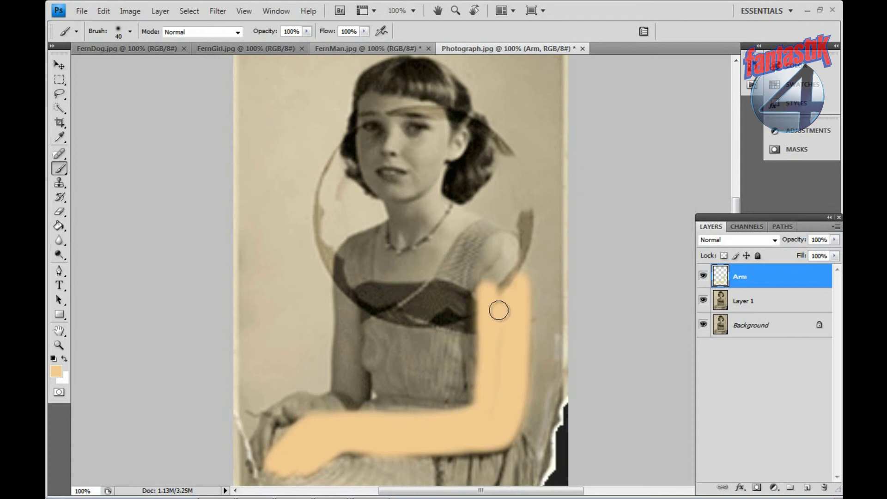
mouse_move(494, 344)
left_mouse_down()
mouse_move(509, 240)
mouse_move(494, 244)
mouse_move(478, 273)
mouse_move(476, 290)
mouse_move(495, 256)
mouse_move(483, 291)
mouse_move(497, 265)
mouse_move(515, 277)
mouse_move(509, 244)
left_mouse_up()
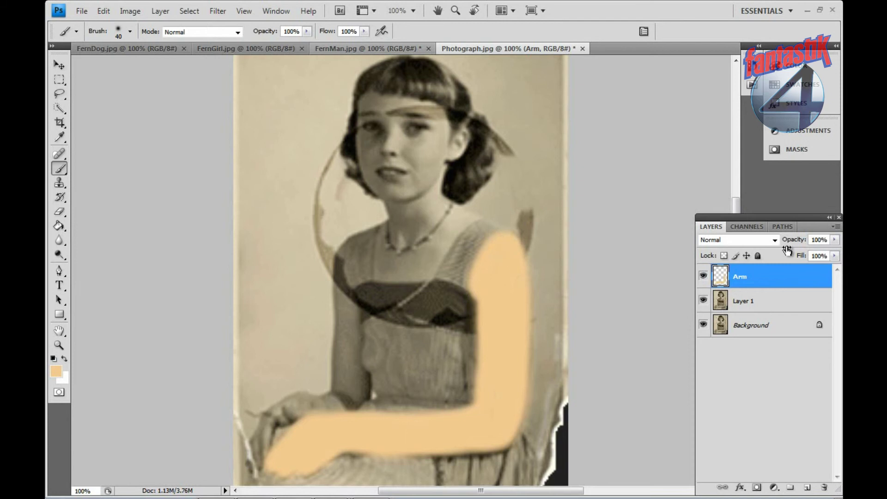
- Change the Arm layer's blending mode to Color and check the tinted arm up close
key("ctrl+minus")
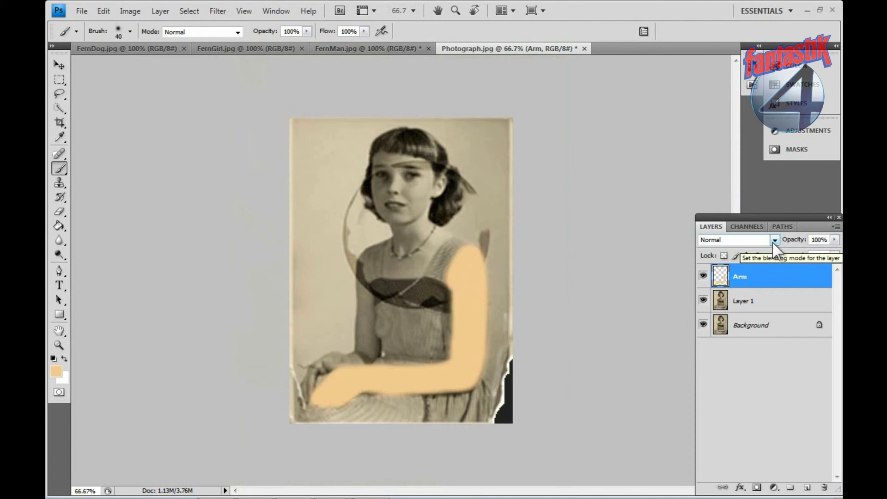
left_click(772, 241)
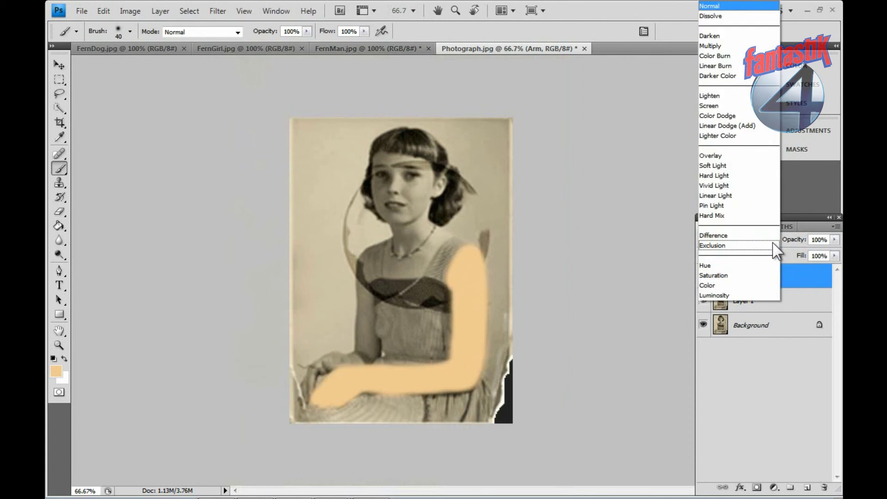
left_click(747, 286)
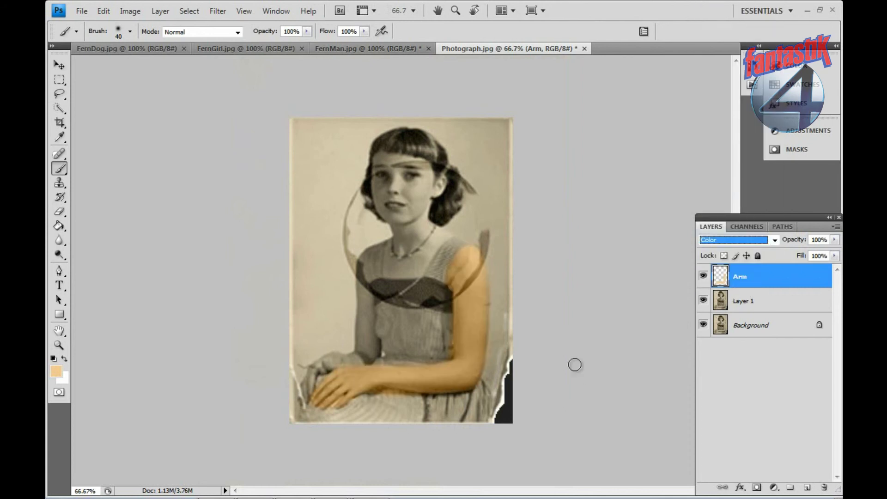
key("ctrl+plus")
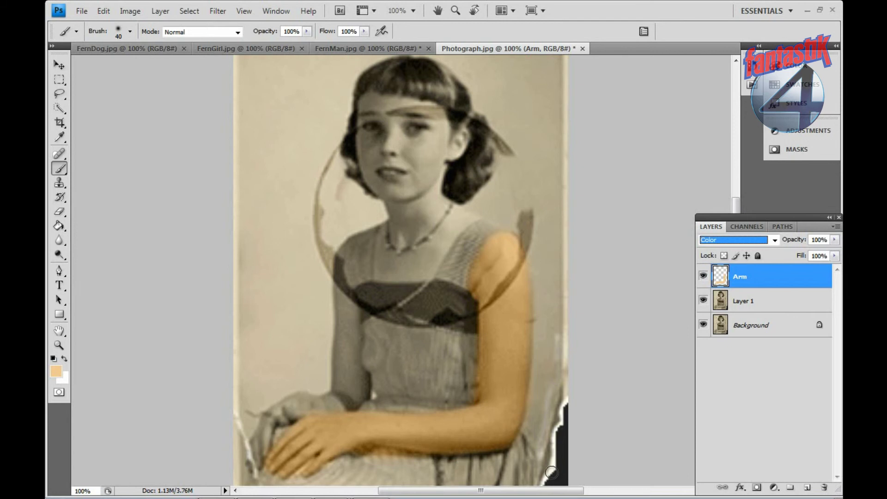
key("ctrl+minus")
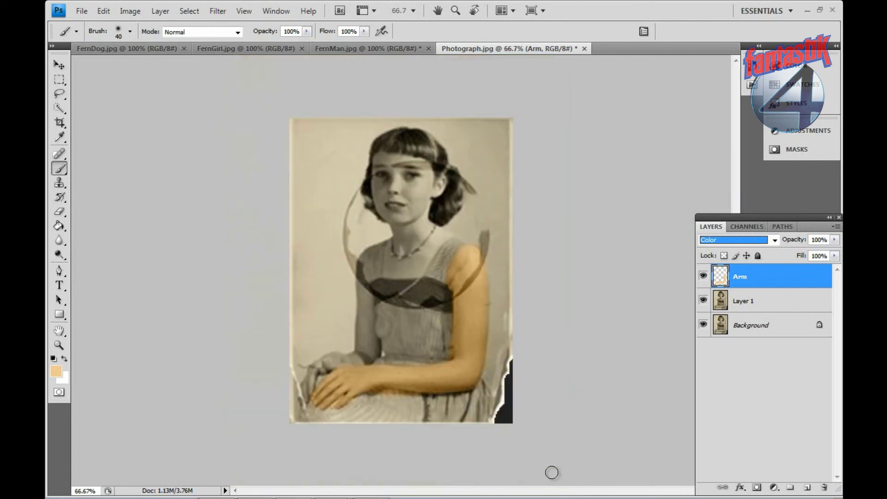
- Adjust the Arm layer's Hue/Saturation to saturation -10 and lightness +4
key("ctrl+u")
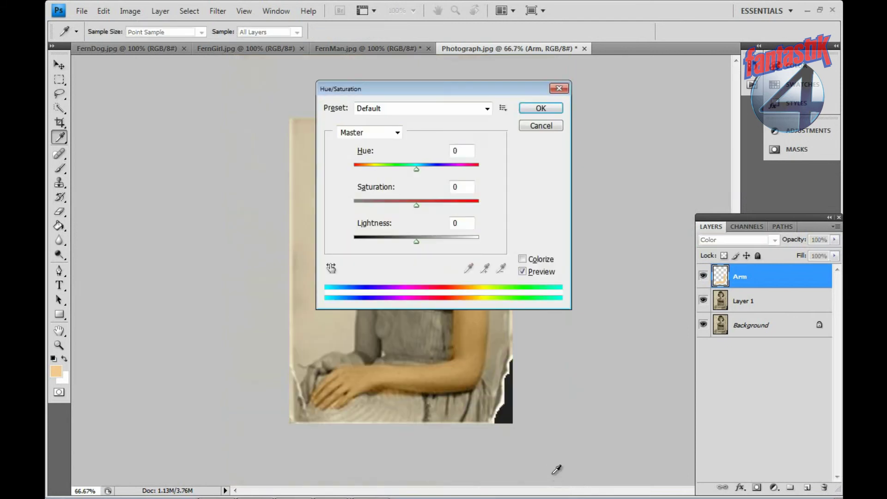
left_click_drag(436, 87, 643, 81)
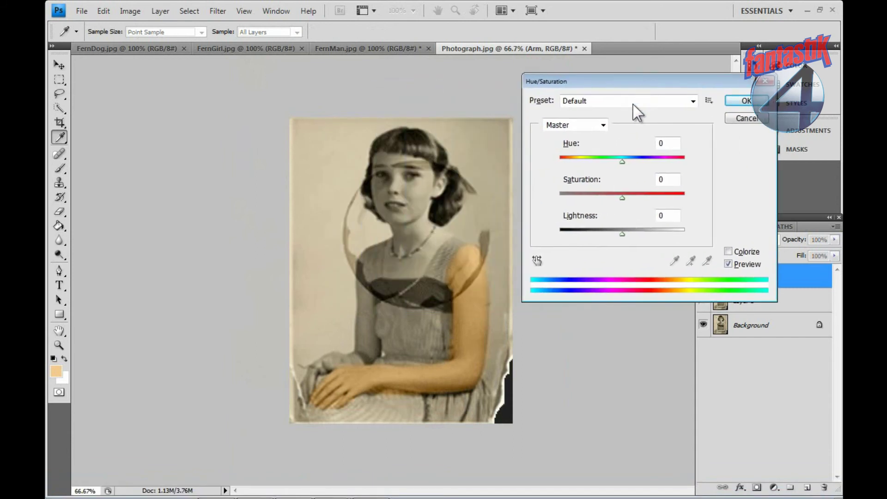
left_click(633, 198)
mouse_move(627, 201)
left_mouse_down()
mouse_move(605, 204)
mouse_move(614, 206)
left_mouse_up()
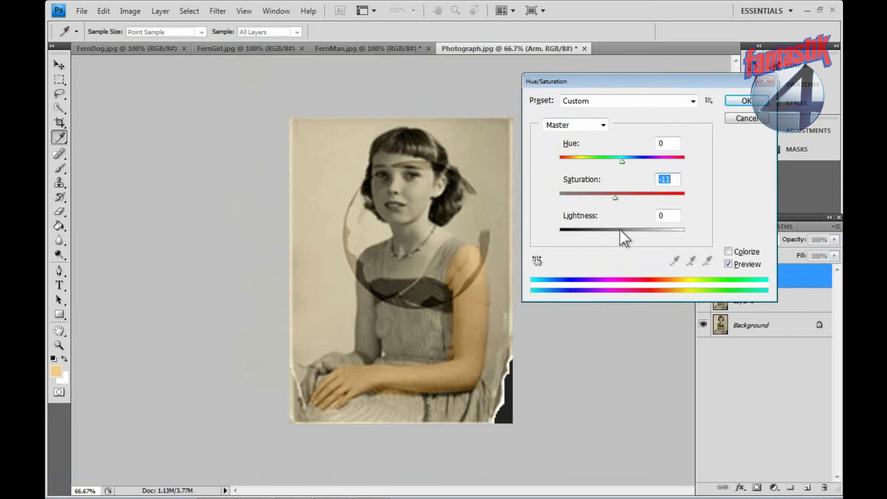
mouse_move(623, 238)
left_mouse_down()
mouse_move(599, 236)
mouse_move(645, 236)
mouse_move(624, 238)
left_mouse_up()
left_click_drag(617, 198, 616, 199)
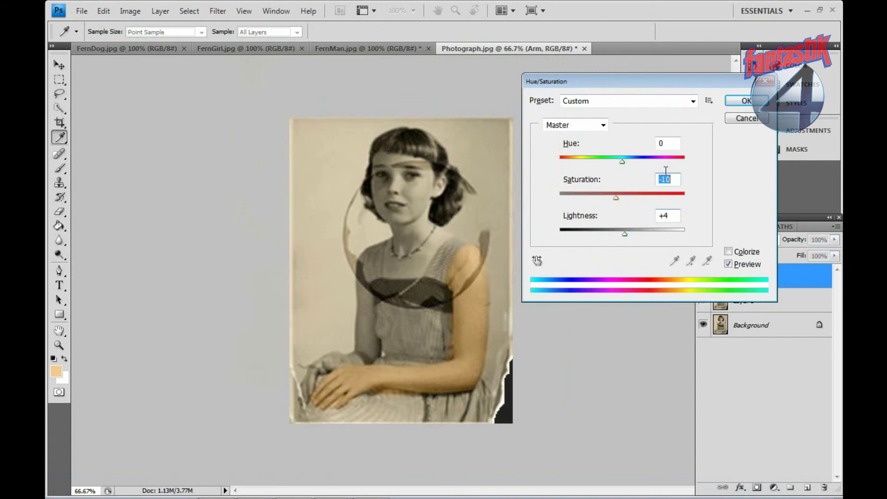
left_click(737, 105)
- Erase the skin colour spilling onto the dress around the forearm with a 17 px soft Eraser at 100% opacity
key("ctrl+1")
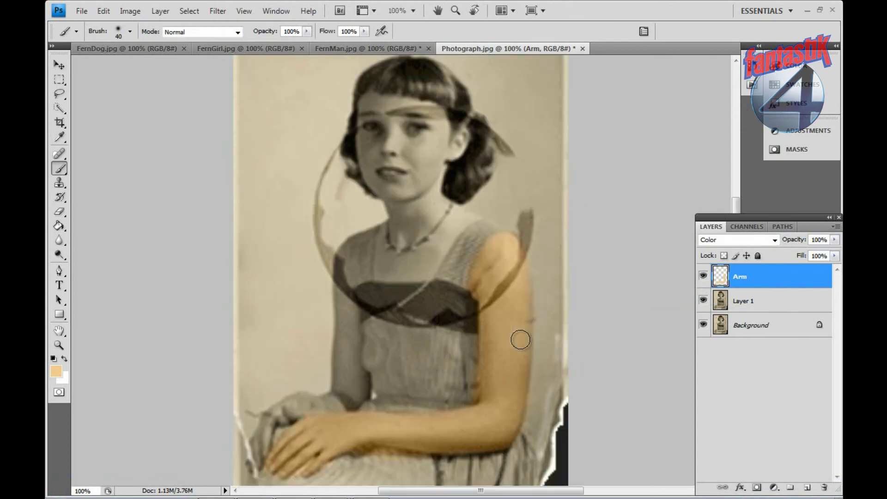
left_click(60, 210)
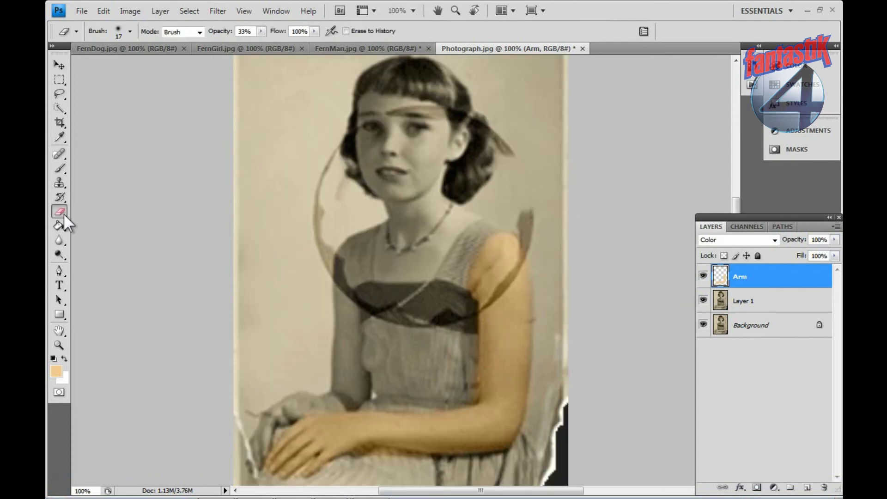
left_click(65, 213)
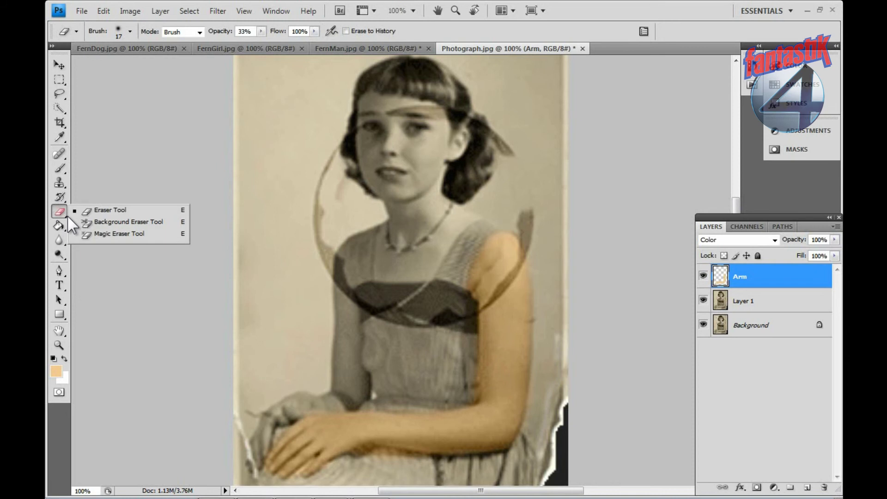
left_click(104, 209)
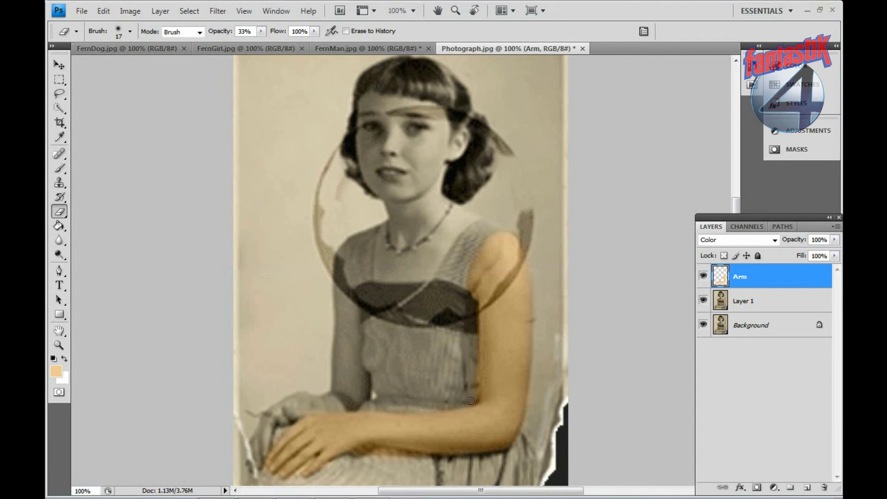
left_click_drag(262, 32, 303, 40)
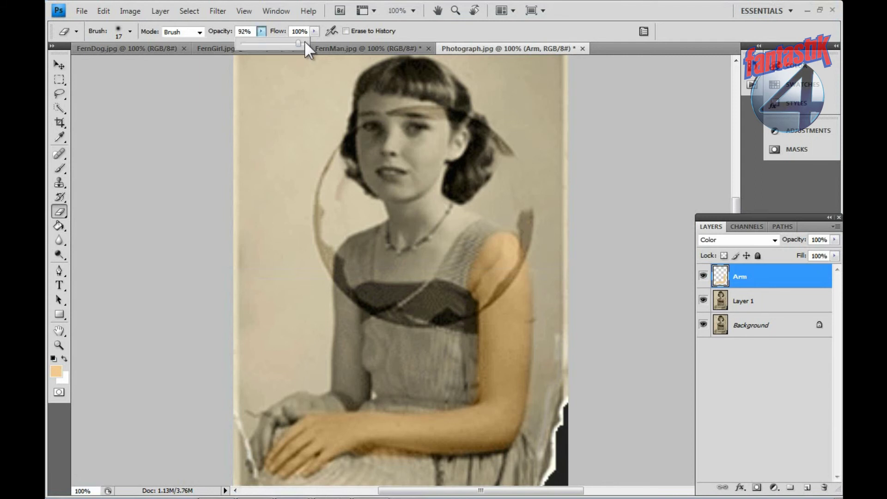
left_click(469, 400)
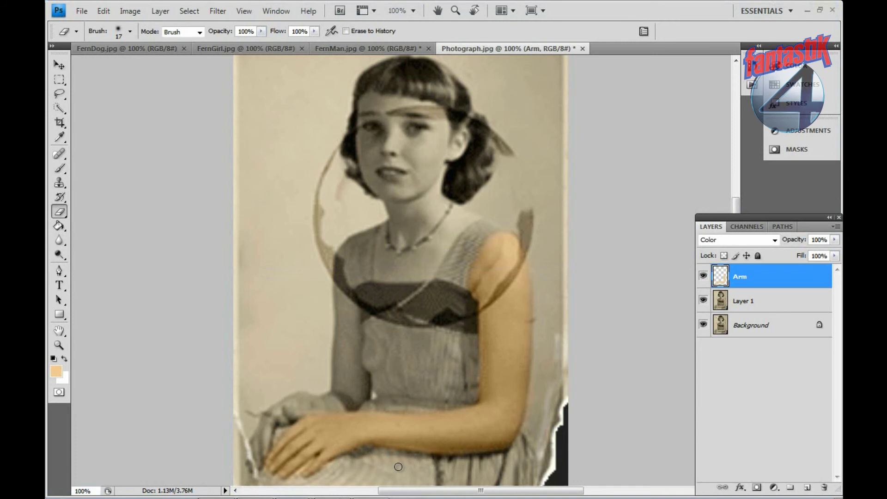
- Erase the skin colour from the widest gap between the fingers with a 6 px hard Eraser
key("ctrl+plus")
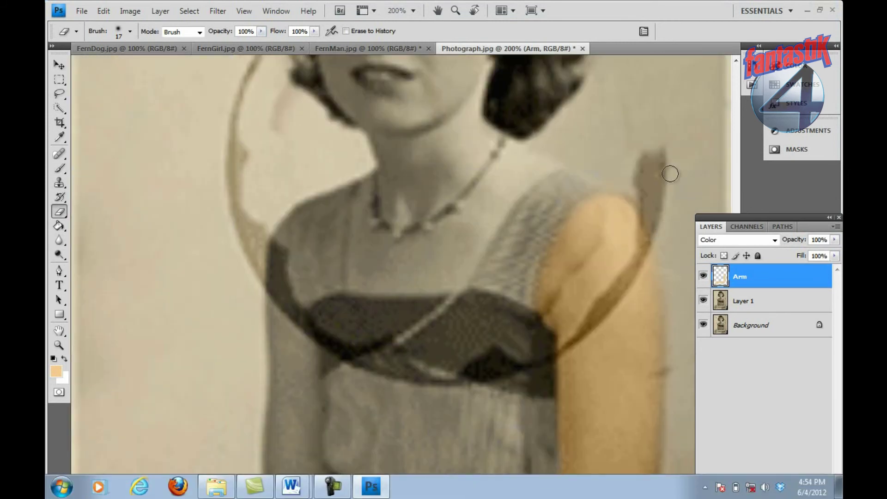
left_click(827, 216)
left_click_drag(737, 252, 735, 362)
right_click(229, 373)
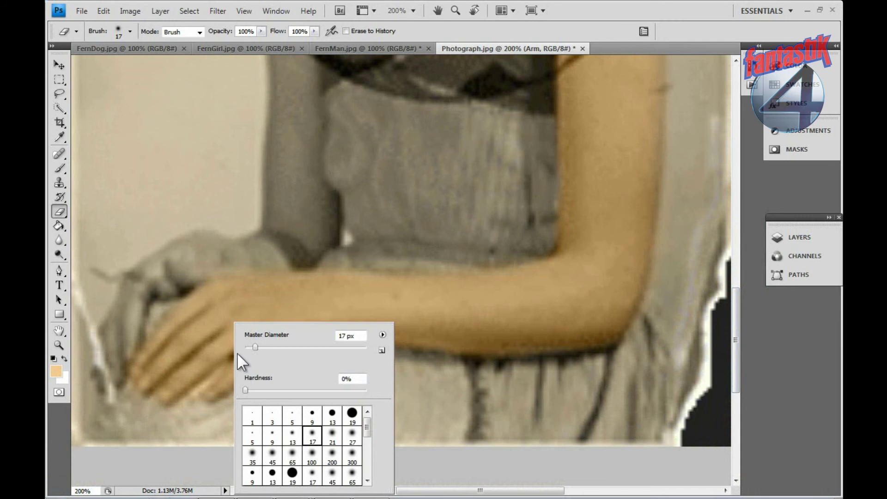
left_click(313, 415)
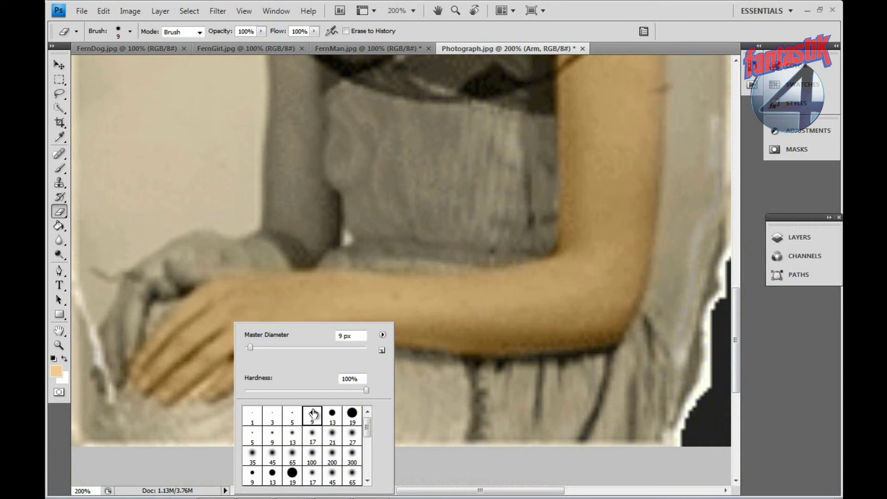
left_click_drag(249, 346, 248, 345)
left_click(220, 368)
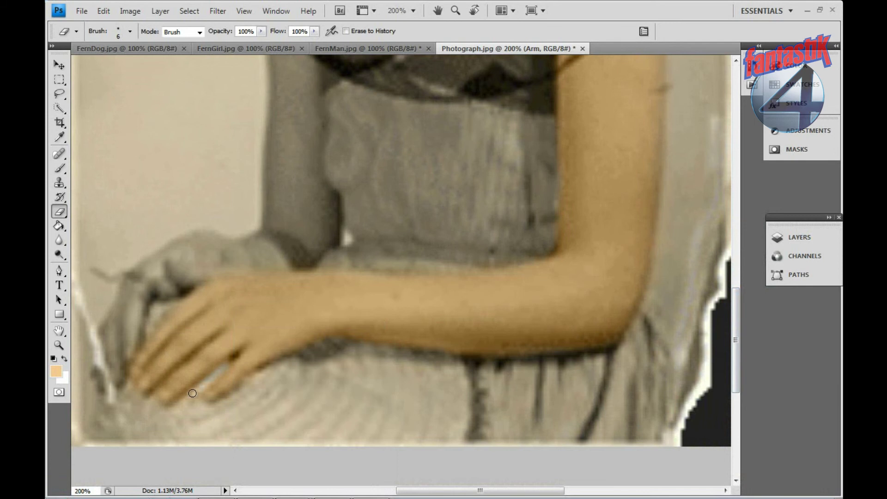
- Clean the skin colour out of the narrow gaps between the fingers with a 3 px hard Eraser and review the whole photo
right_click(212, 336)
left_click(229, 346)
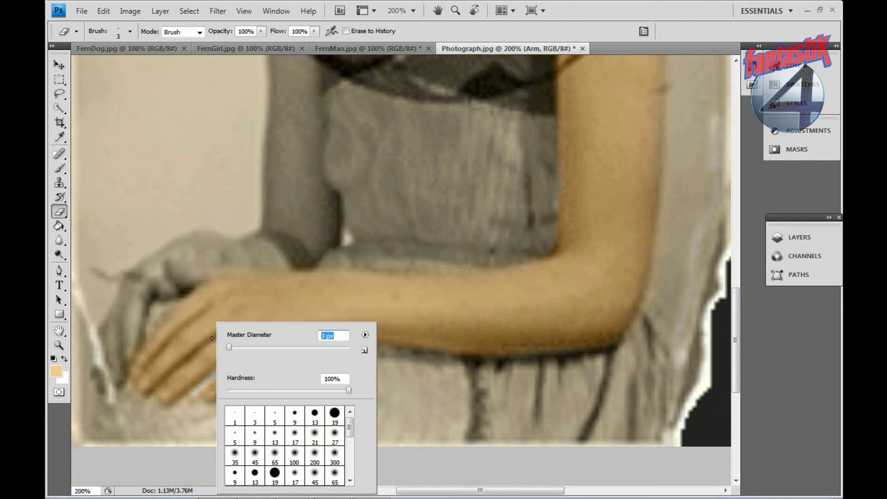
key("Return")
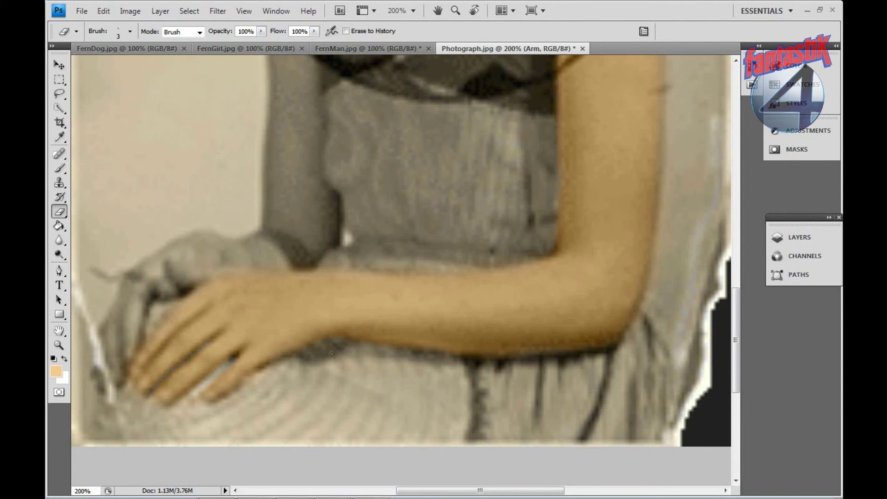
key("ctrl+minus")
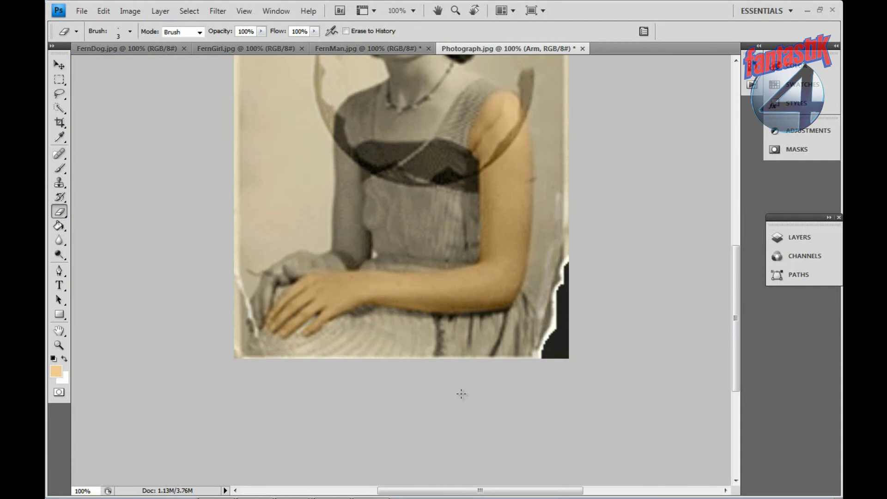
key("ctrl+minus")
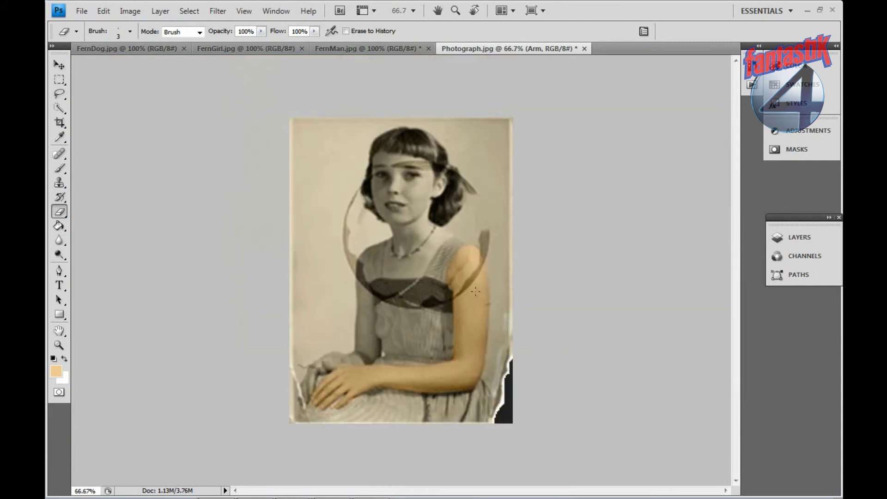
- Add a new empty layer above the Arm layer and name it dress
left_click(828, 217)
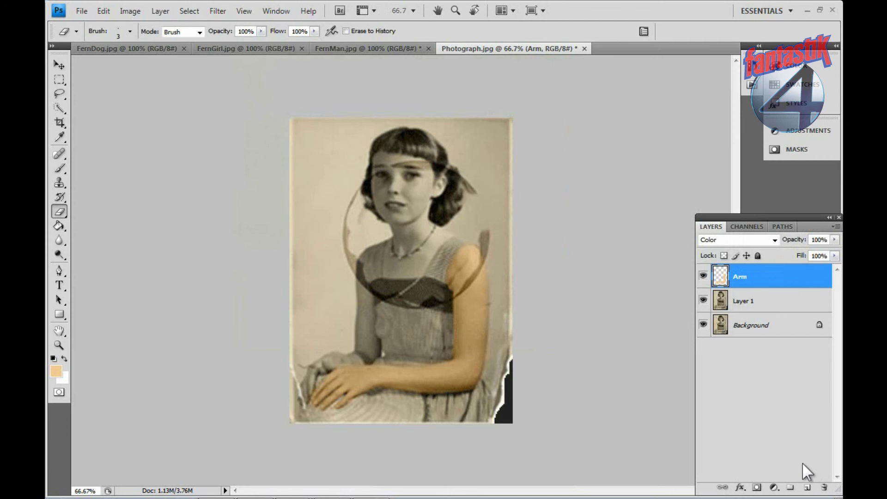
left_click(806, 489)
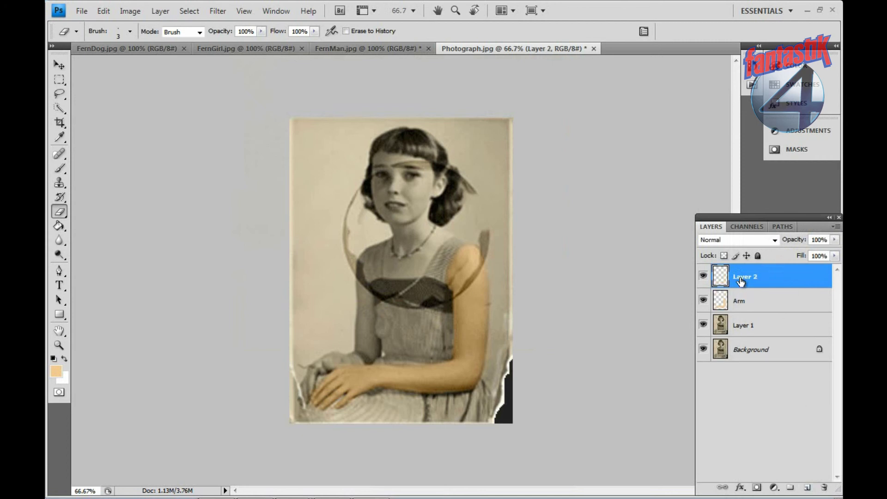
double_click(742, 277)
left_click_drag(757, 276, 719, 282)
type("dress")
left_click(752, 388)
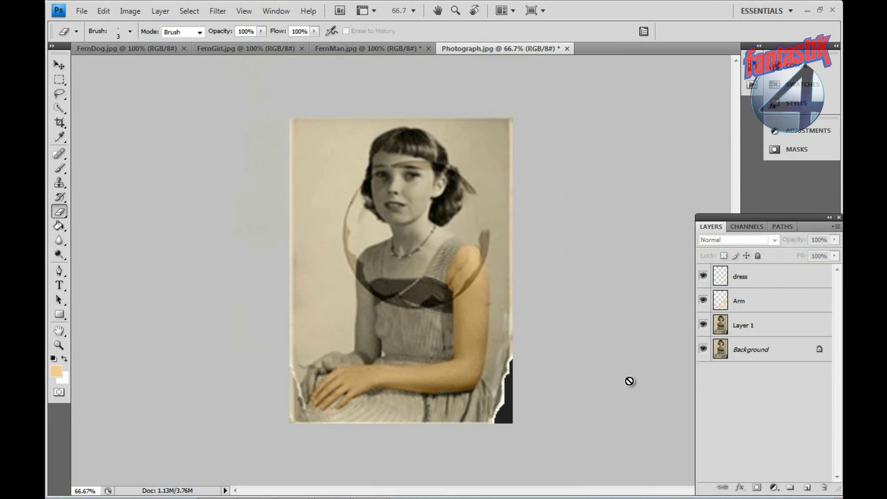
- Select the dress layer and set the foreground colour to a medium purple, #962e89
left_click(754, 278)
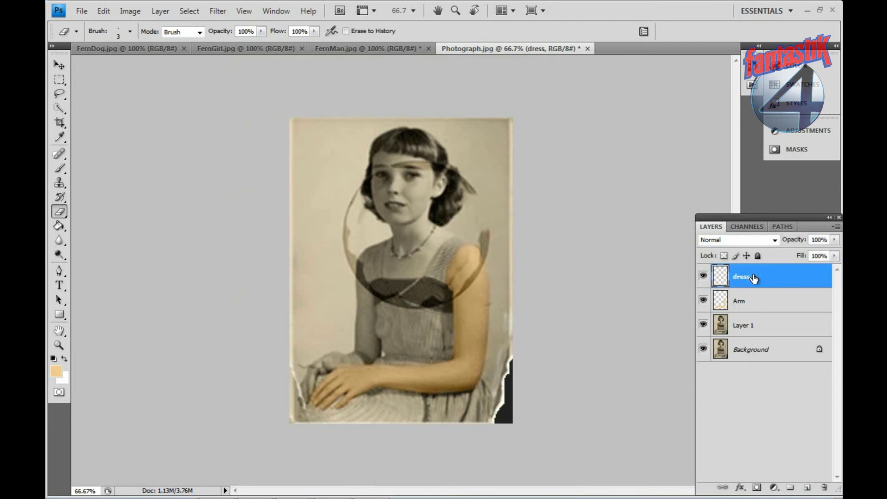
left_click(55, 372)
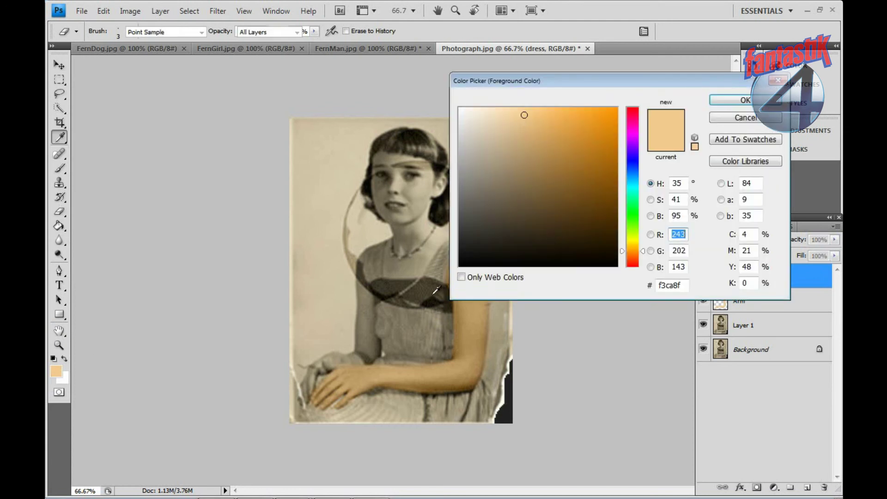
left_click(631, 129)
left_click(582, 139)
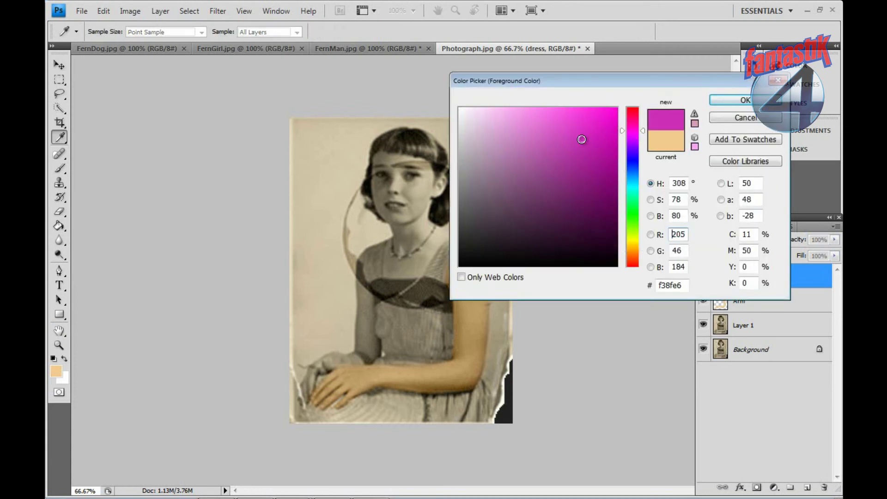
left_click(568, 172)
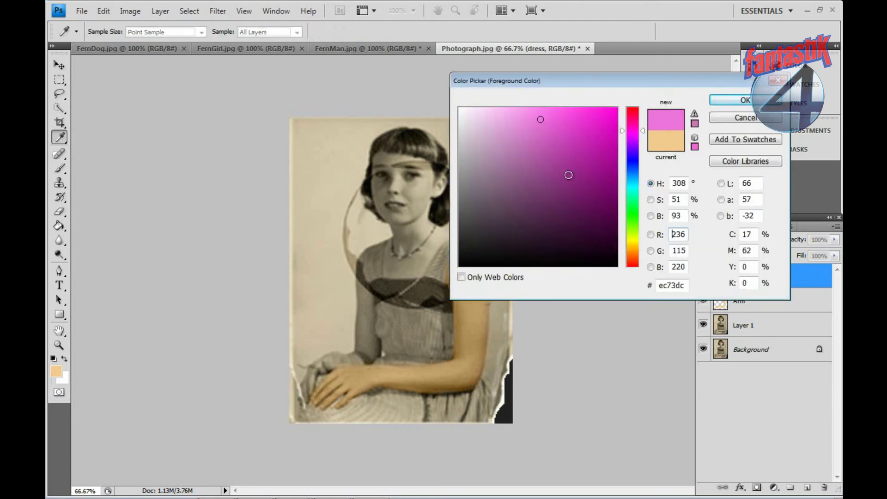
left_click(744, 100)
key("e")
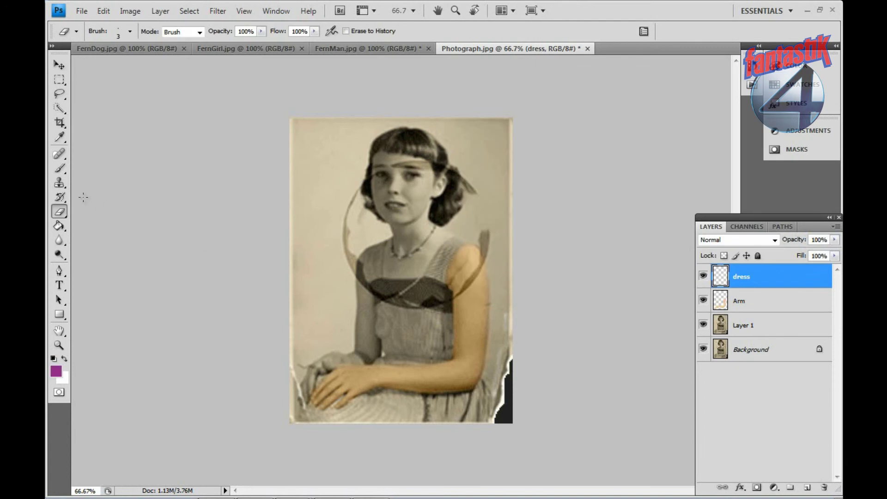
- Paint the dress bodice between the dark chest band and the forearm purple with a 40 px soft Brush at 100% opacity
left_click(59, 168)
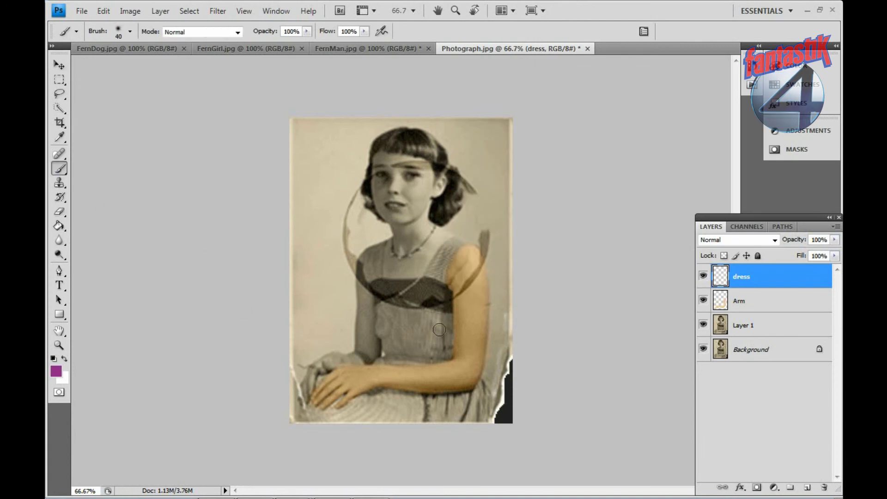
mouse_move(447, 318)
left_mouse_down()
mouse_move(446, 353)
mouse_move(379, 359)
mouse_move(379, 309)
mouse_move(441, 312)
mouse_move(435, 348)
mouse_move(420, 351)
mouse_move(390, 349)
mouse_move(387, 318)
mouse_move(440, 327)
mouse_move(400, 342)
mouse_move(392, 324)
mouse_move(437, 348)
left_mouse_up()
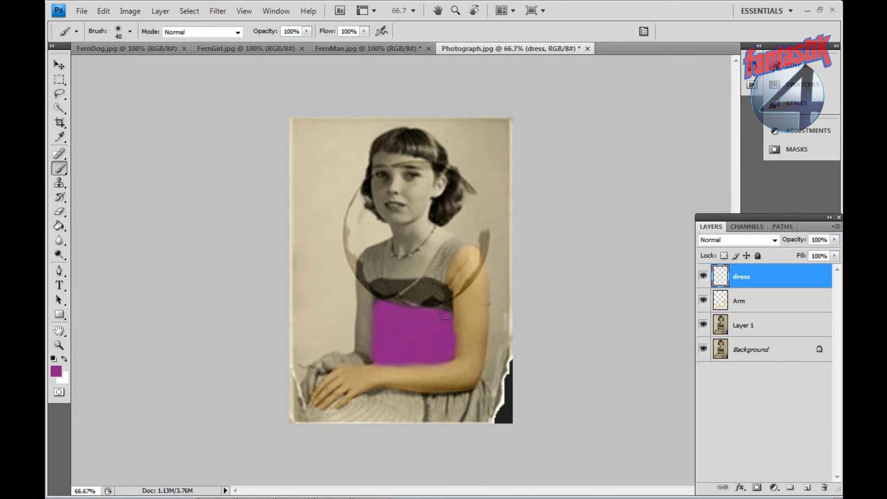
mouse_move(445, 339)
left_mouse_down()
mouse_move(448, 355)
mouse_move(379, 358)
left_mouse_up()
- Set the dress layer's blend mode to Color and touch up the bodice's lower edge beside the far arm with purple
left_click(774, 238)
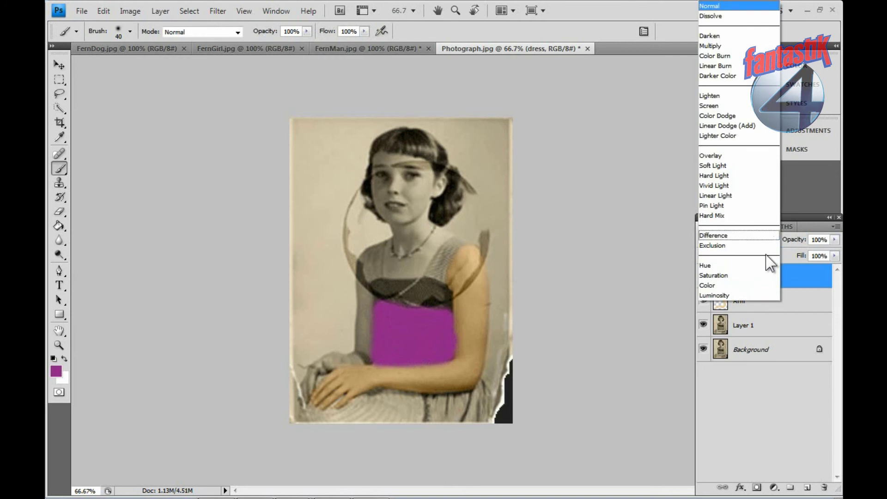
left_click(747, 284)
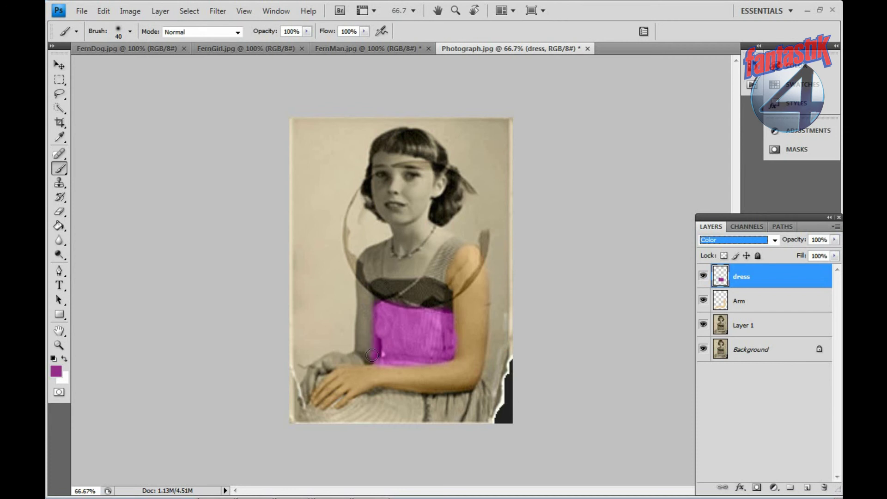
left_click_drag(374, 344, 381, 358)
- Adjust the dress layer's Hue/Saturation with Hue +6, Saturation -20 and a reduced Lightness
key("ctrl+u")
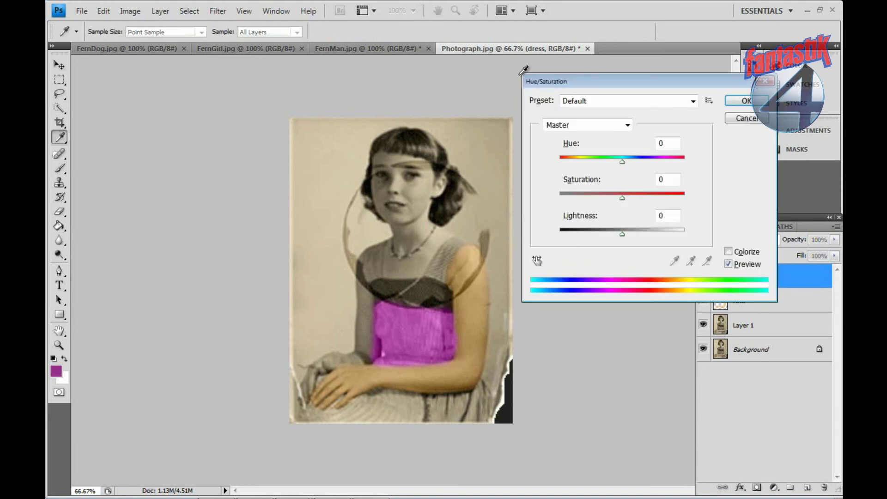
left_click(623, 198)
left_click_drag(623, 198, 610, 198)
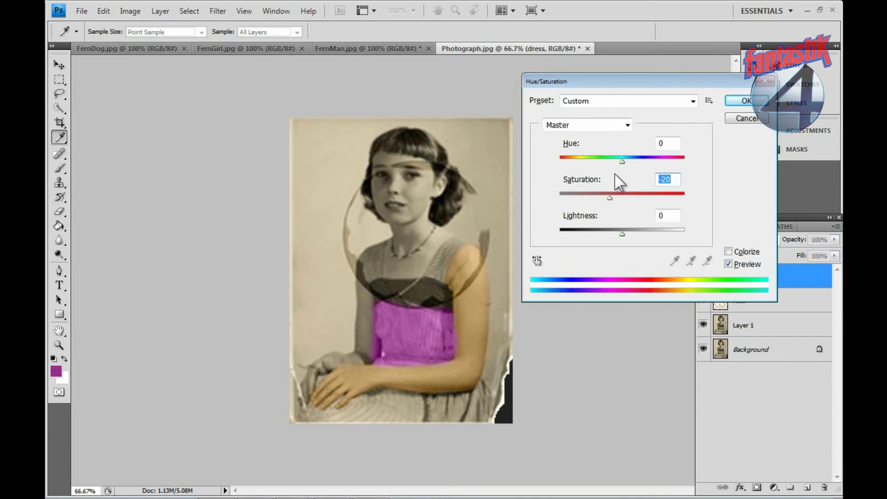
left_click_drag(628, 162, 626, 162)
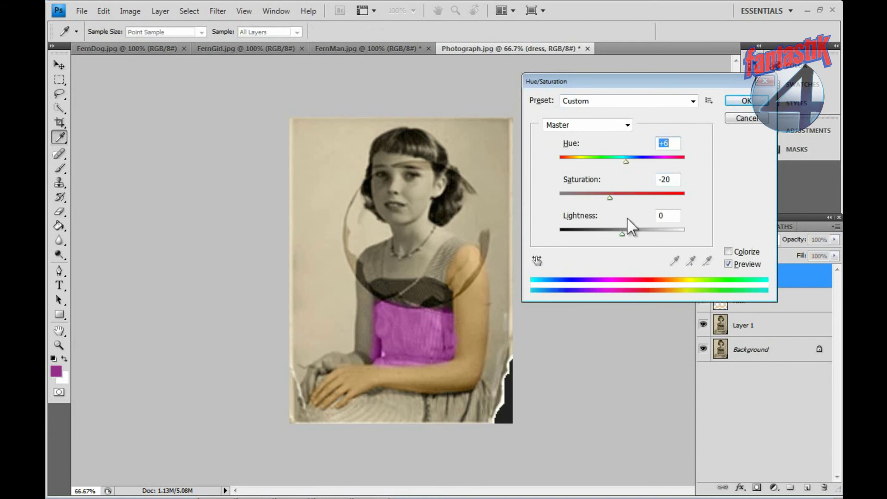
left_click_drag(622, 235, 607, 234)
key("Return")
key("b")
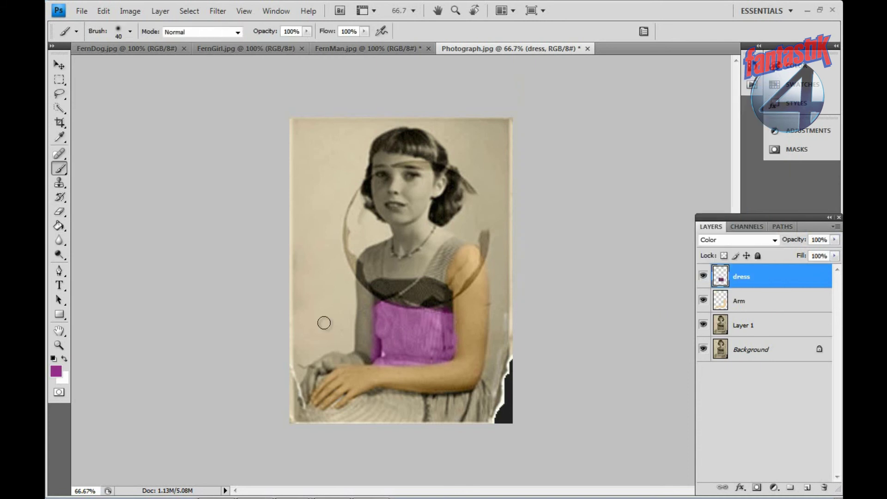
- Erase the purple spilling past the bodice's edges onto the arms with a 15 px Eraser at 100% hardness
left_click(57, 216)
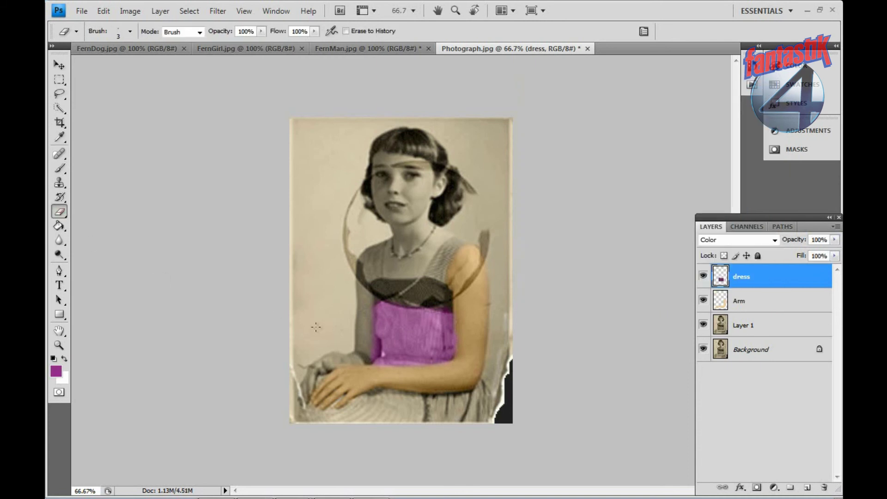
right_click(371, 349)
left_click_drag(390, 348, 395, 347)
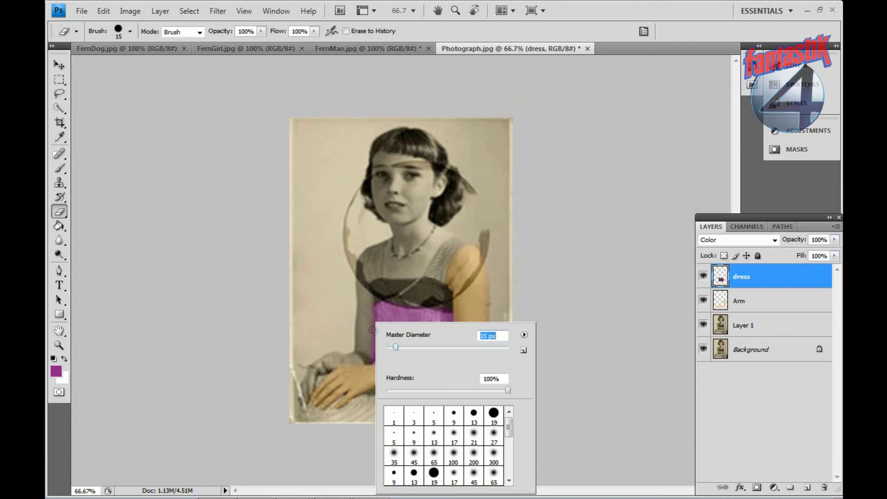
key("Return")
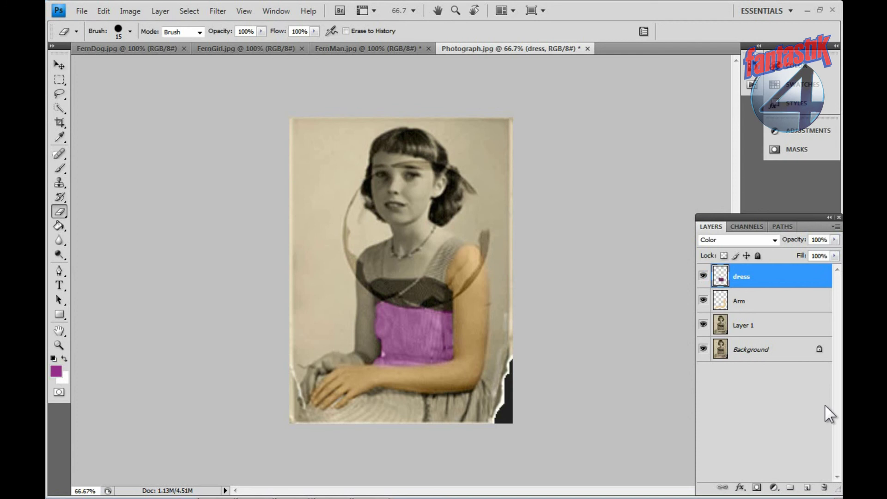
- Add a new empty layer above the dress layer and name it Lips
left_click(807, 487)
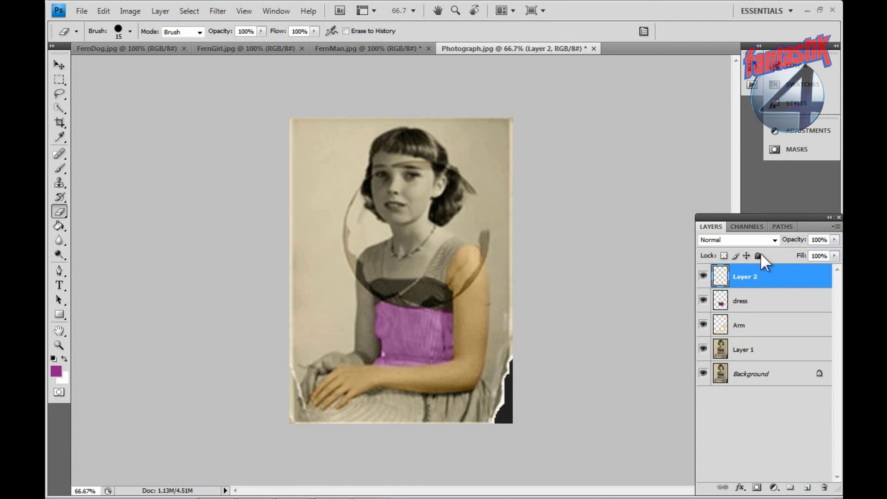
double_click(746, 284)
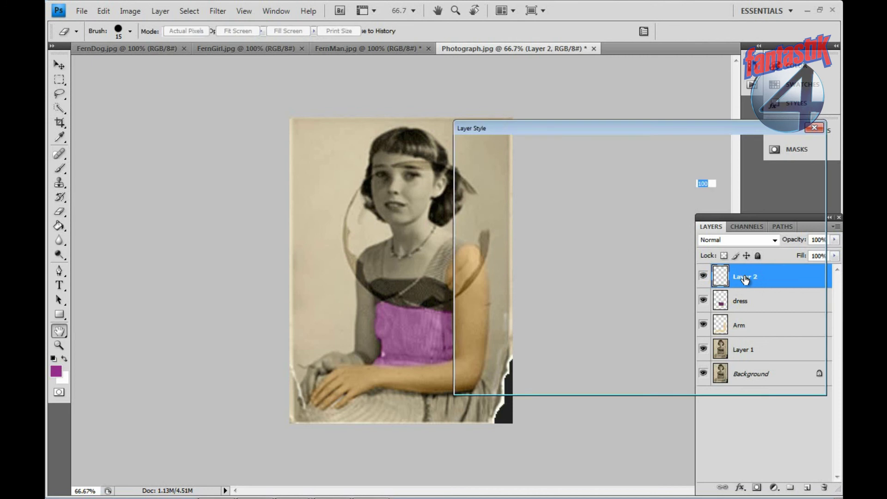
key("Escape")
double_click(746, 276)
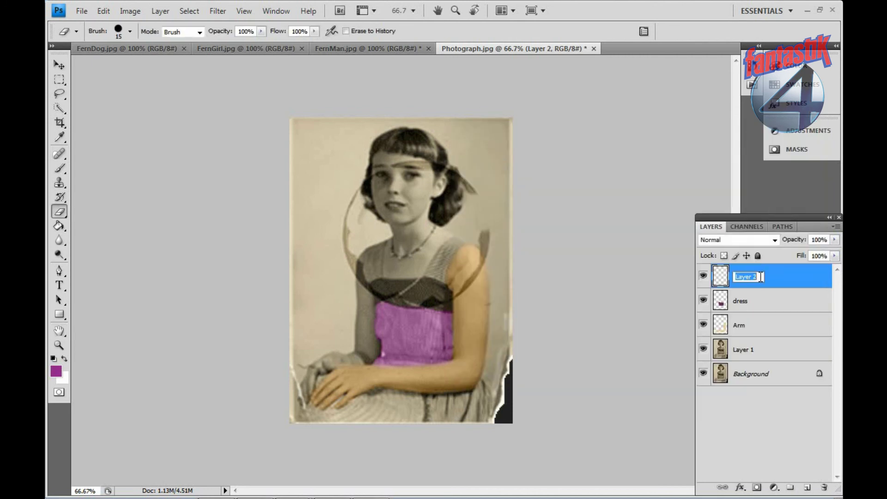
type("Lips")
left_click(762, 389)
left_click(756, 298)
left_click(755, 287)
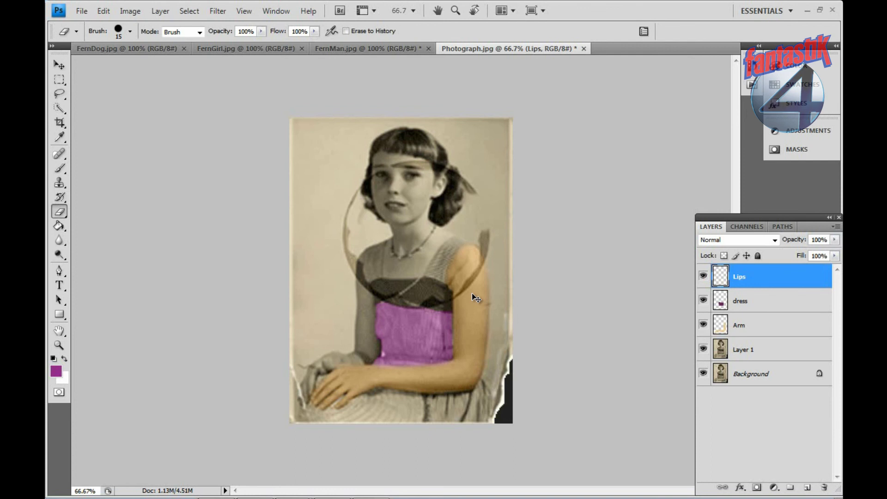
- Bring the girl's mouth into close view and set the foreground colour to a bright orange-red for the lips
key("ctrl+plus")
key("ctrl+plus")
key("ctrl+plus")
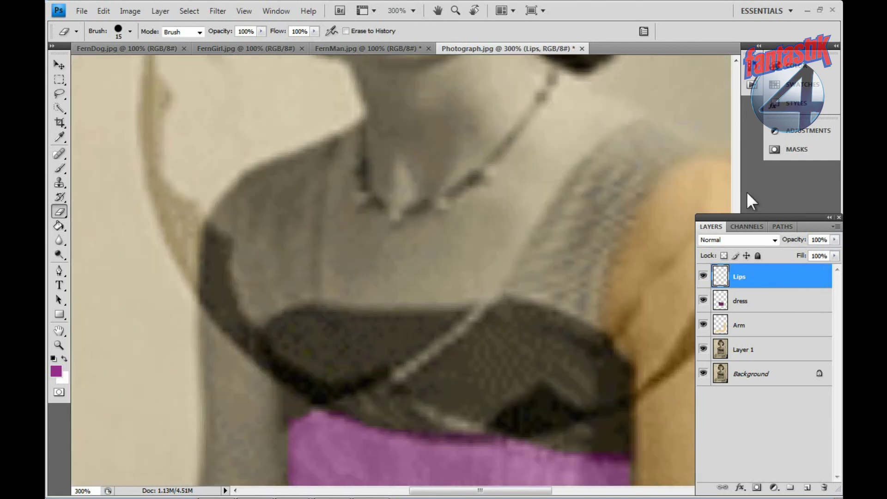
left_click(829, 217)
left_click_drag(731, 268, 727, 200)
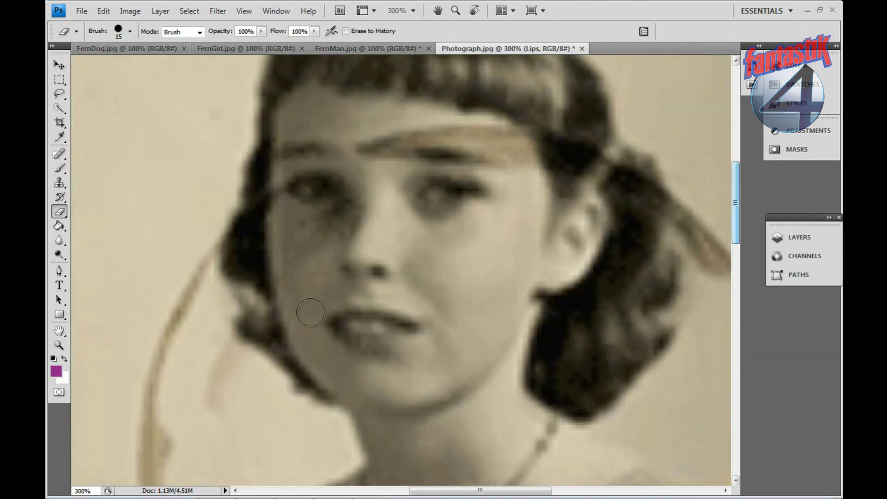
left_click(56, 371)
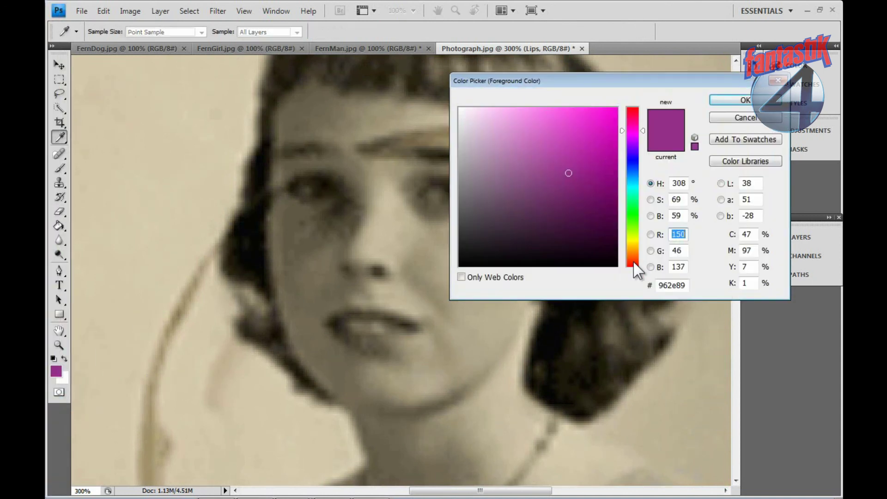
left_click(633, 262)
mouse_move(606, 123)
left_mouse_down()
mouse_move(590, 109)
mouse_move(584, 115)
left_mouse_up()
left_click(593, 123)
left_click(711, 100)
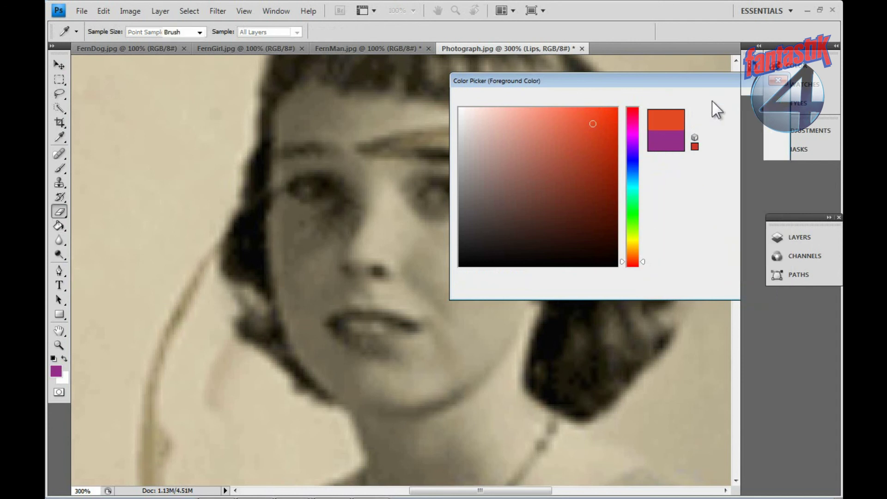
- Paint over both lips on the Lips layer in orange-red with an 8 px Brush at 100% hardness
left_click(60, 169)
right_click(381, 321)
left_click(397, 348)
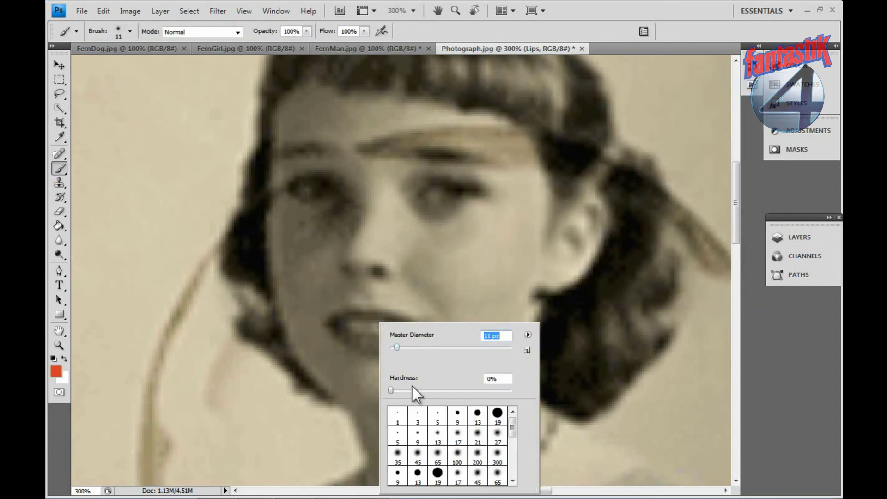
left_click(457, 416)
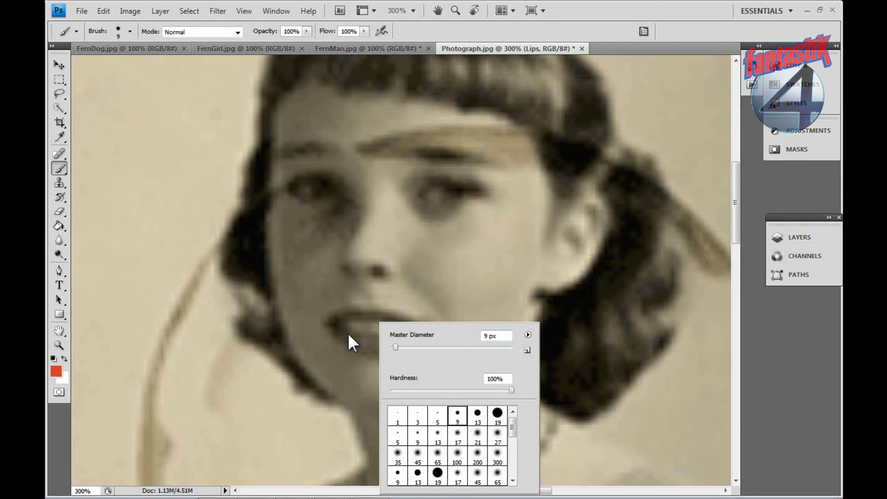
left_click_drag(395, 344, 394, 345)
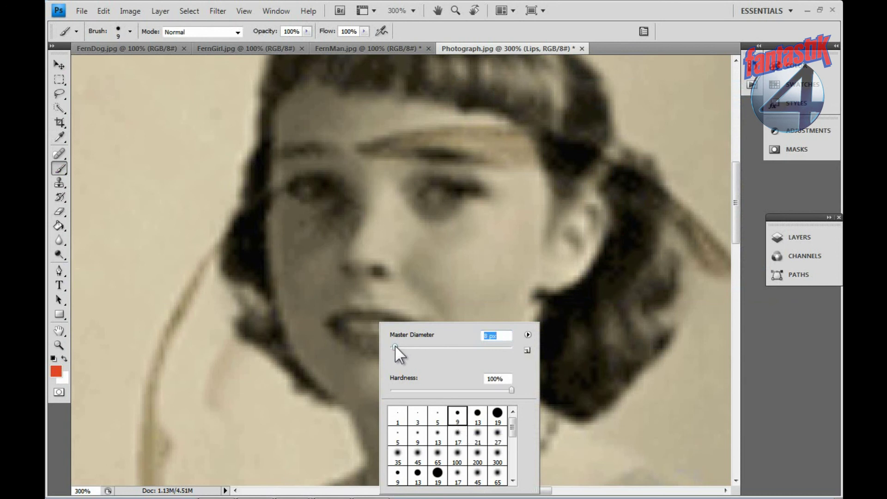
left_click(340, 322)
mouse_move(339, 321)
left_mouse_down()
mouse_move(407, 326)
mouse_move(360, 341)
mouse_move(335, 337)
mouse_move(329, 323)
mouse_move(376, 321)
mouse_move(352, 328)
mouse_move(359, 333)
mouse_move(418, 324)
mouse_move(347, 317)
left_mouse_up()
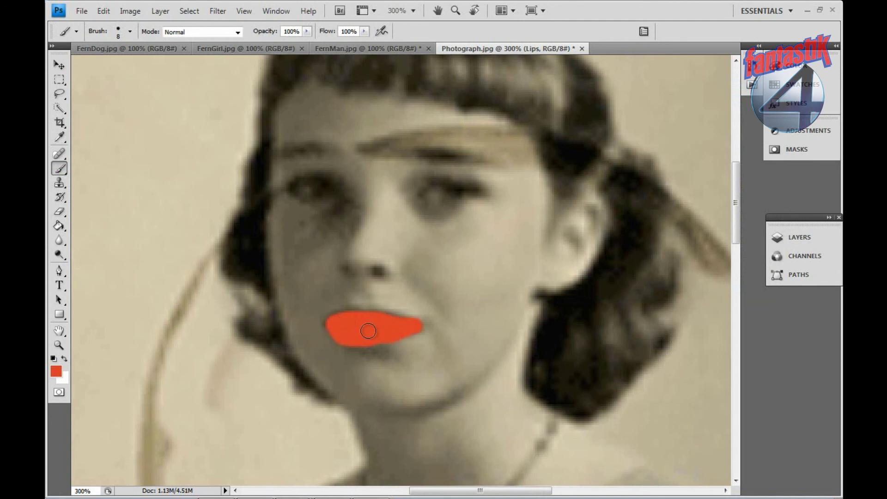
- Set the Lips layer's blend mode to Color
left_click(826, 217)
left_click(770, 240)
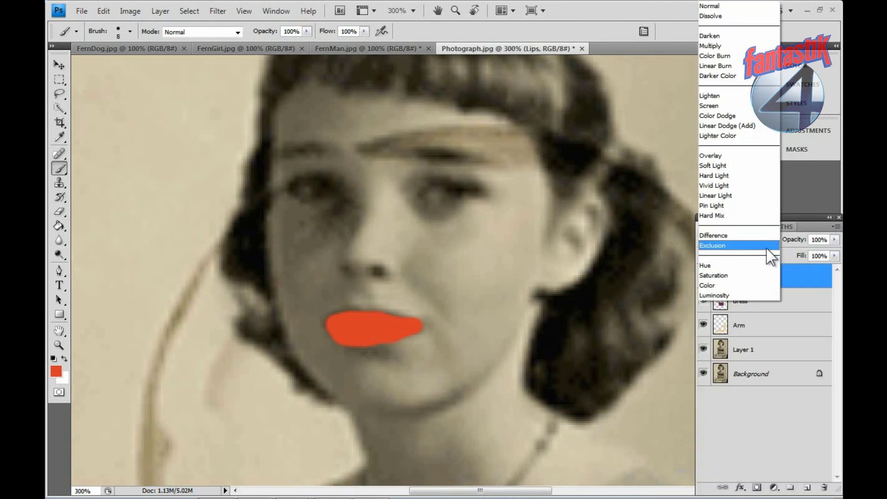
left_click(742, 290)
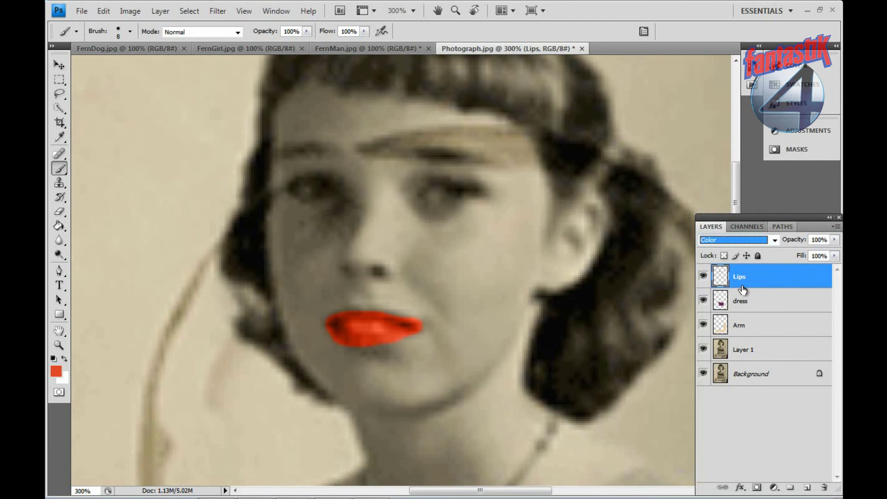
- Adjust the Lips layer's Hue/Saturation with Saturation +30 and a strongly reduced Lightness, and inspect the mouth up close
key("ctrl+u")
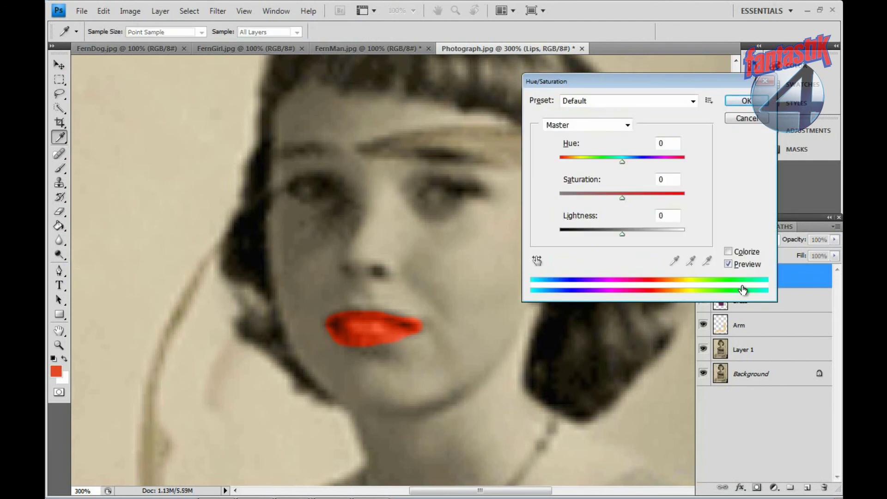
key("ctrl+minus")
key("ctrl+minus")
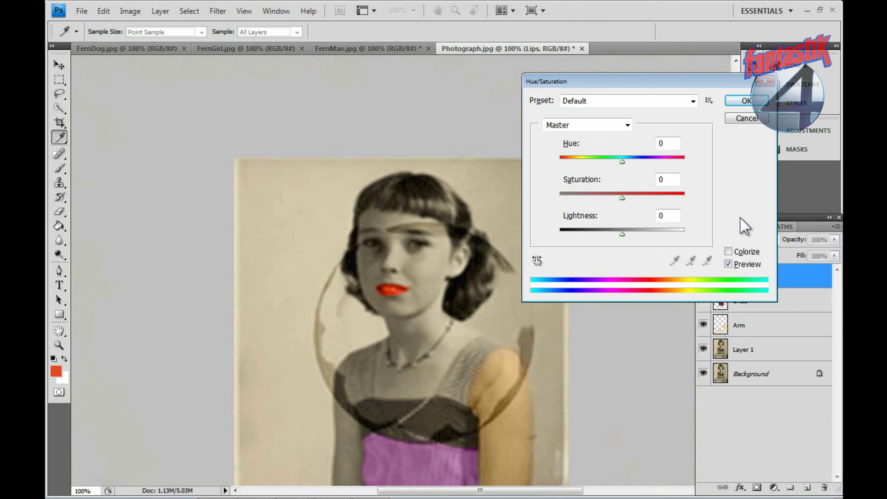
left_click_drag(622, 198, 641, 198)
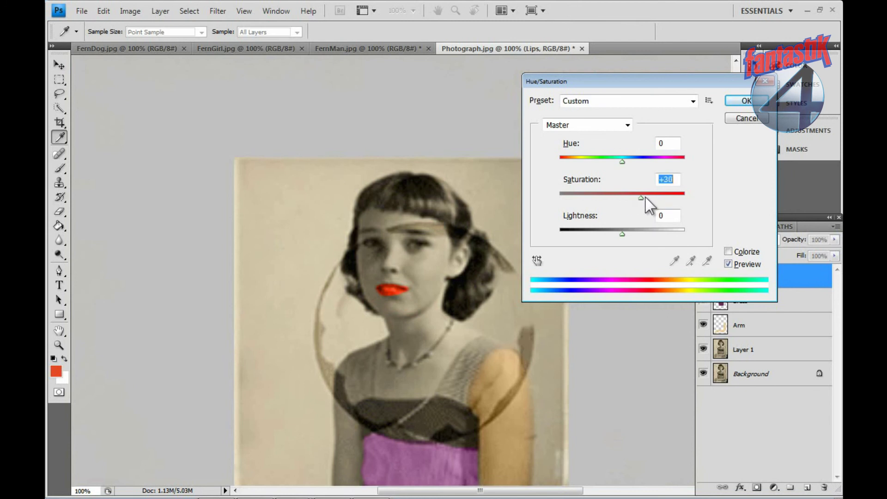
left_click_drag(624, 235, 581, 238)
left_click(737, 100)
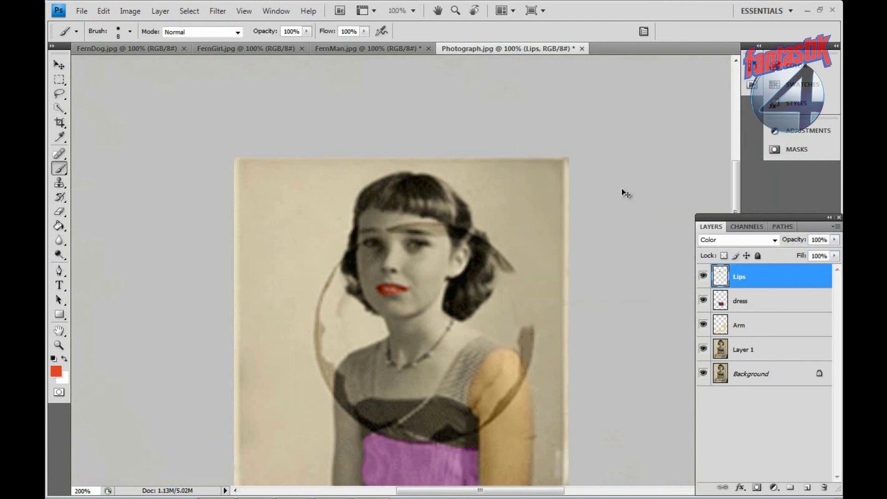
key("ctrl+plus")
key("ctrl+plus")
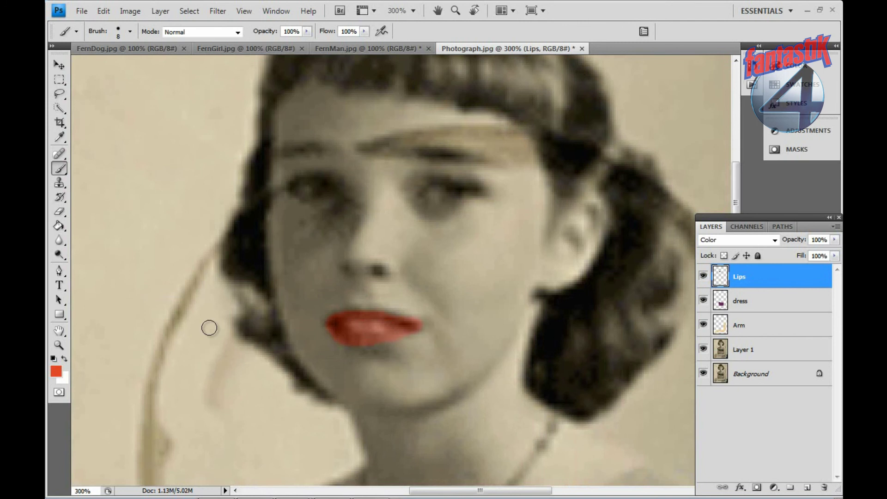
- Erase the lip colour from the teeth on the Lips layer with a 4 px Eraser at 100% hardness
left_click(60, 211)
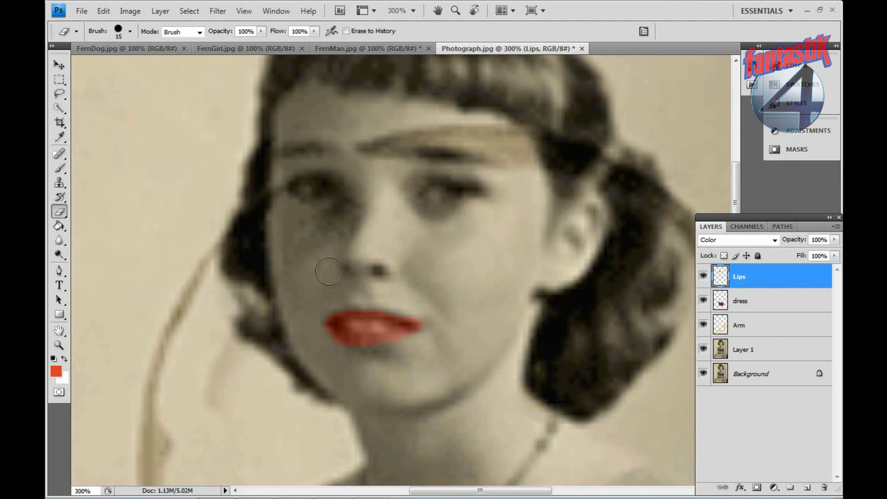
right_click(362, 317)
mouse_move(386, 347)
left_mouse_down()
mouse_move(365, 325)
mouse_move(391, 326)
mouse_move(368, 325)
left_mouse_up()
key("Return")
- Soften the edges of the lip colour with a 13 px Eraser at 0% hardness and 35% opacity
right_click(367, 364)
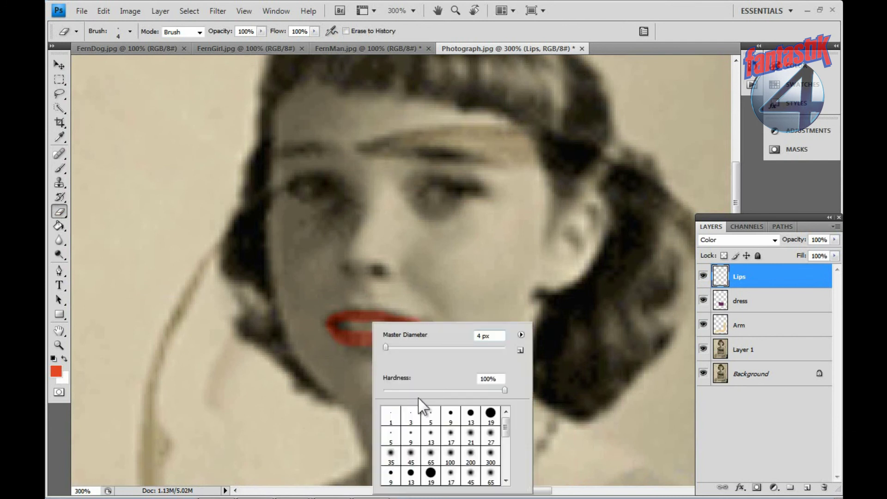
left_click(431, 441)
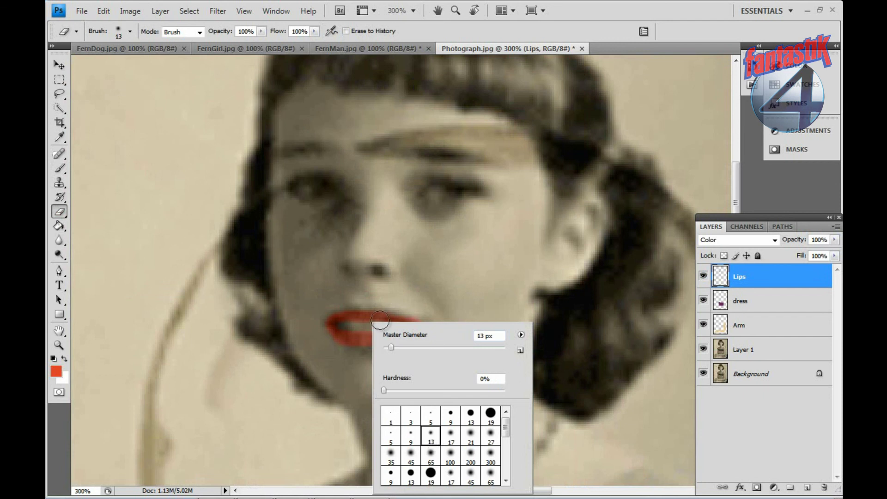
left_click(261, 31)
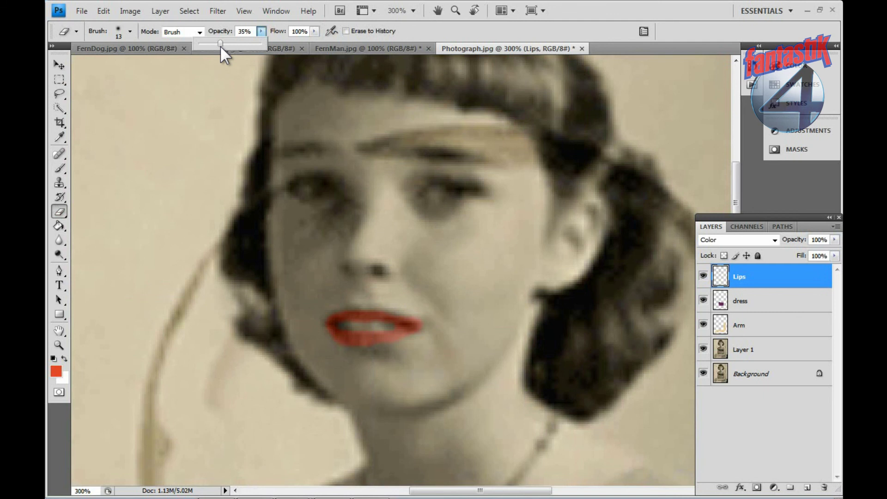
left_click(395, 347)
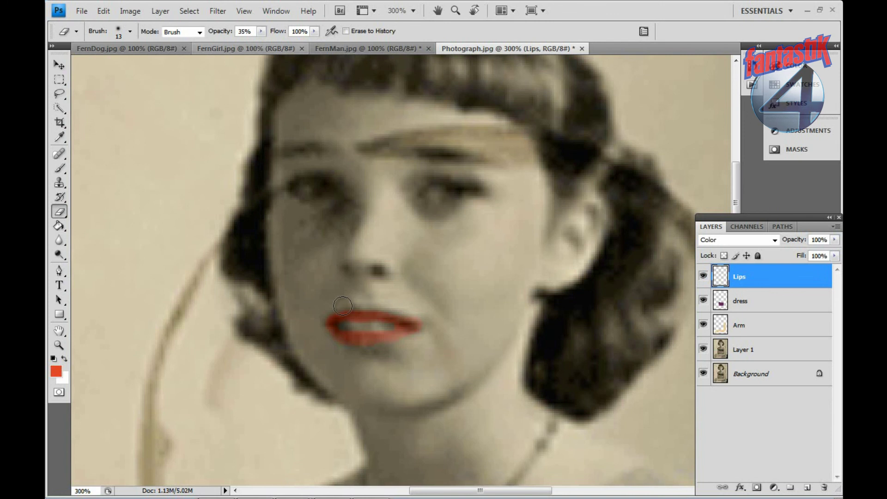
mouse_move(322, 316)
left_mouse_down()
mouse_move(349, 300)
mouse_move(329, 310)
mouse_move(382, 303)
mouse_move(438, 323)
left_mouse_up()
- Merge all visible layers of the portrait into the Background layer
key("ctrl+minus")
key("ctrl+minus")
key("ctrl+minus")
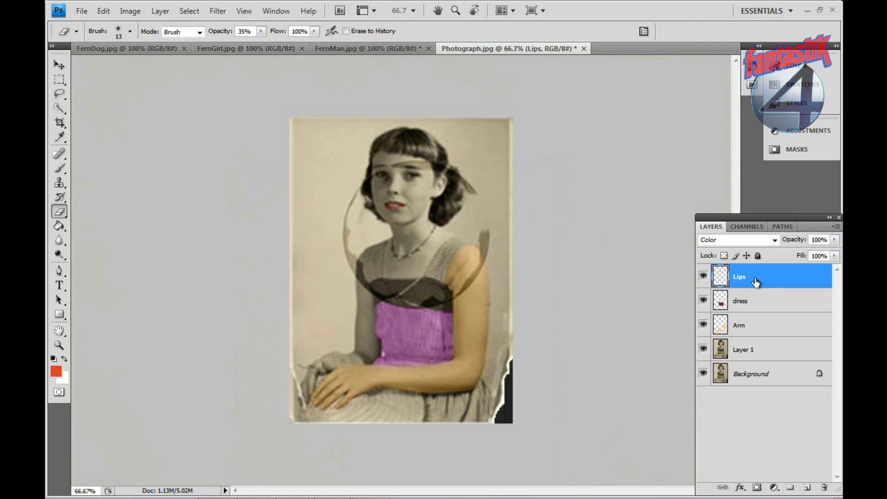
left_click(760, 377)
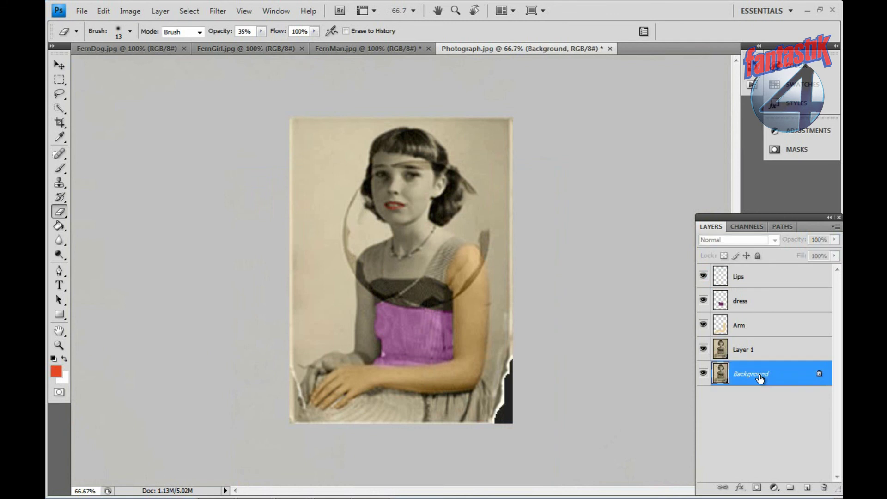
right_click(760, 378)
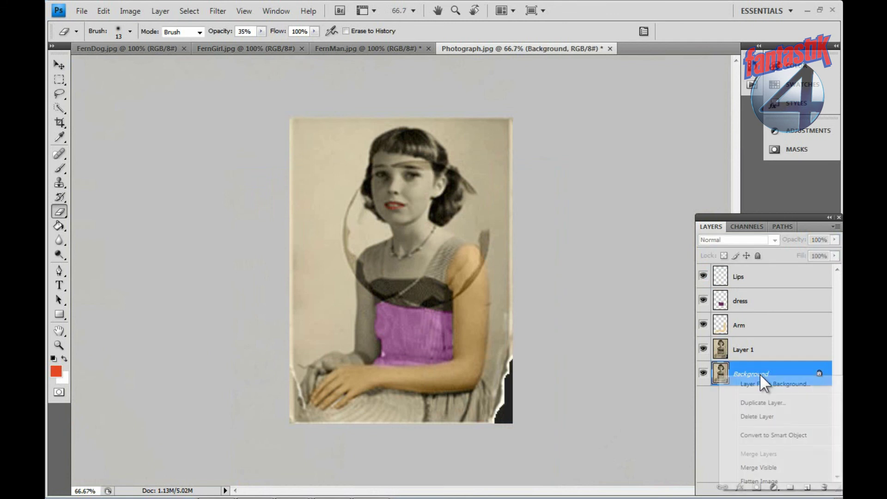
left_click(757, 467)
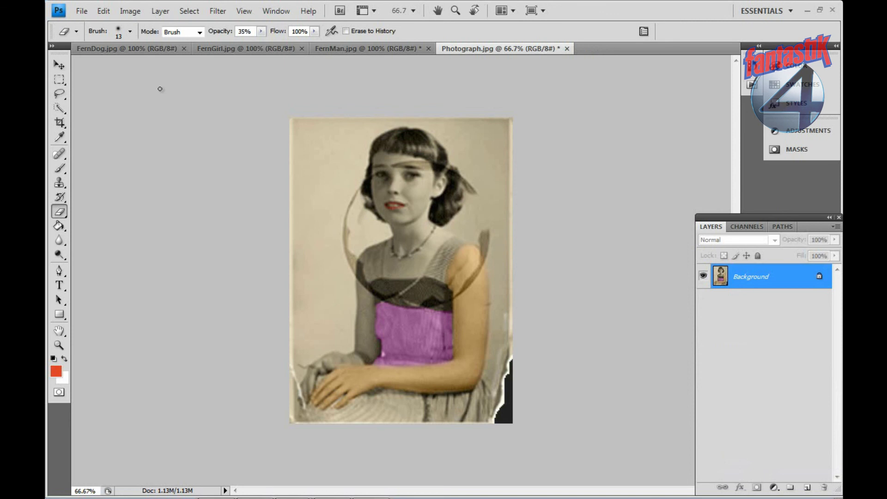
- Close Photograph.jpg and FernMan.jpg without saving changes, and also close FernGirl.jpg and FernDog.jpg
left_click(82, 11)
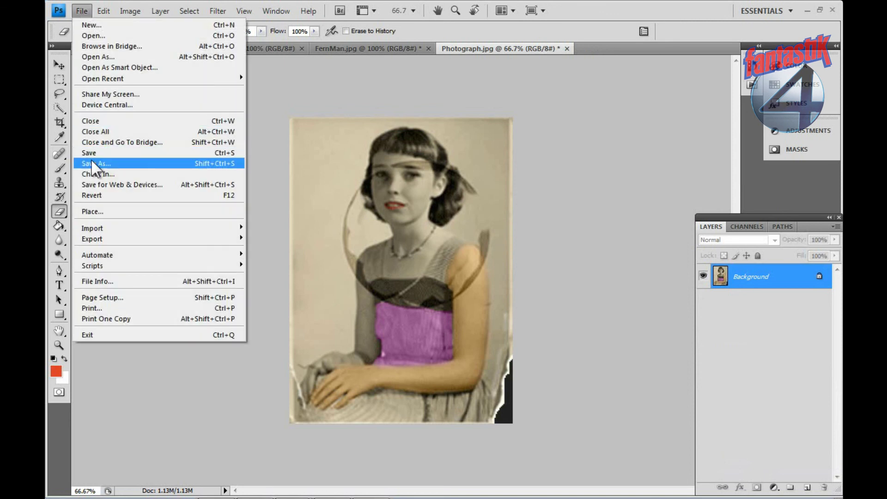
left_click(365, 105)
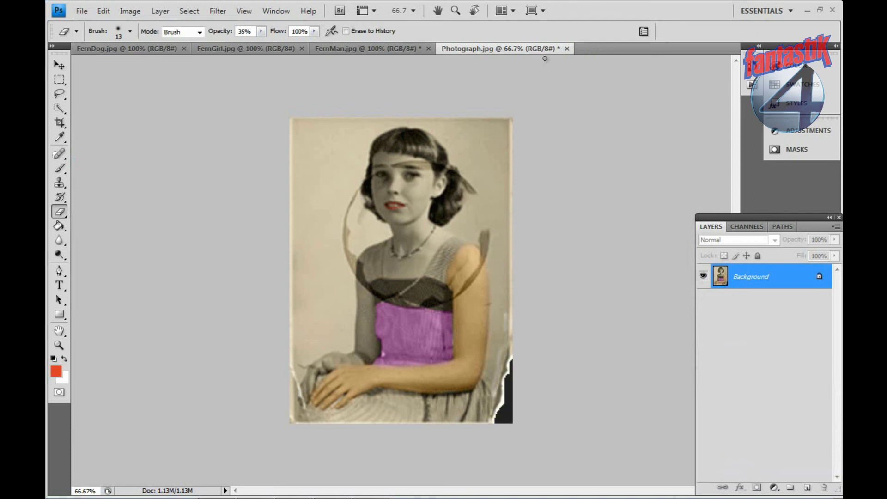
left_click(566, 49)
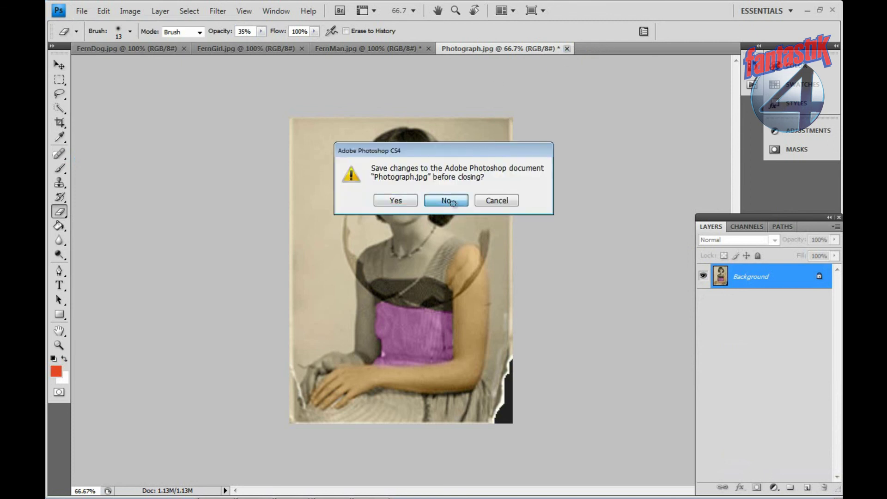
left_click(452, 204)
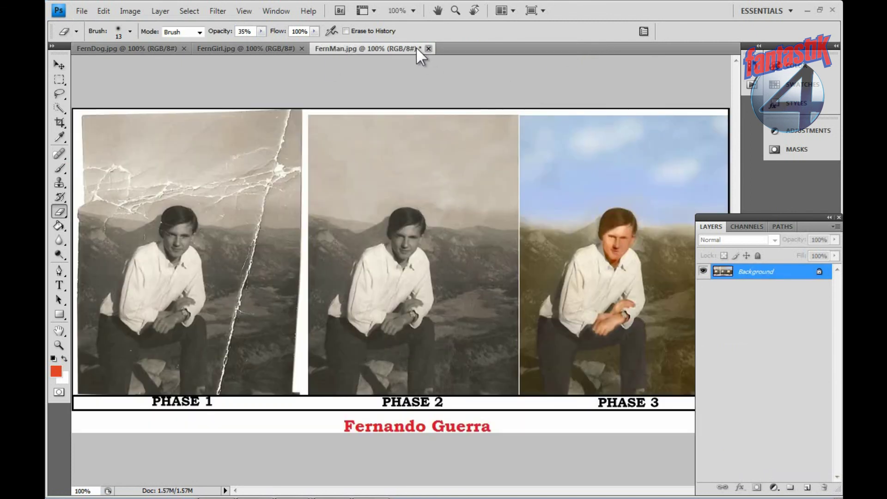
left_click(428, 48)
left_click(445, 201)
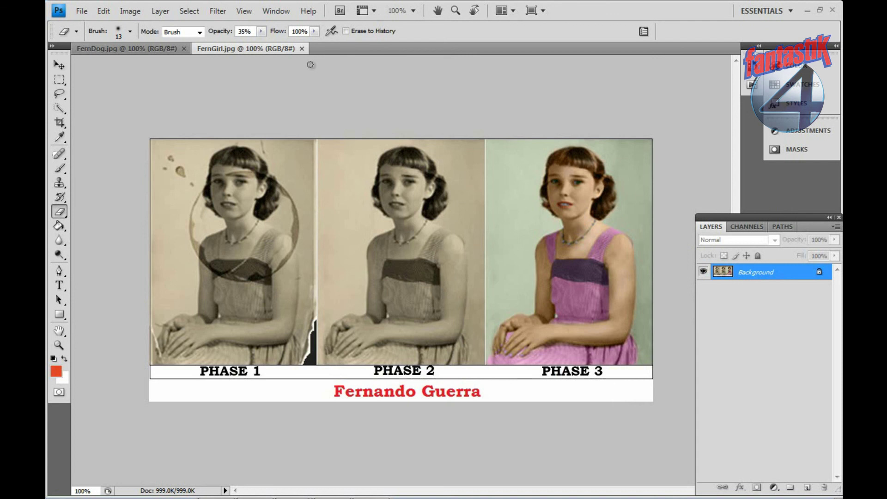
left_click(302, 48)
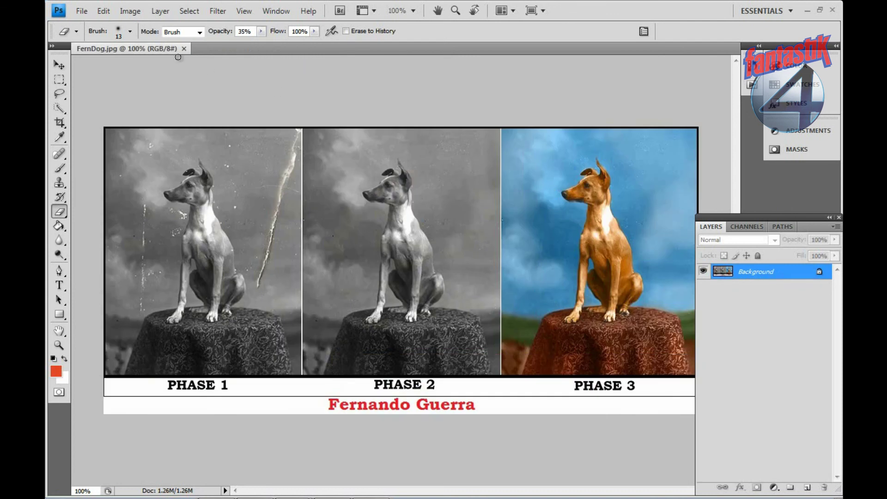
key("ctrl+w")
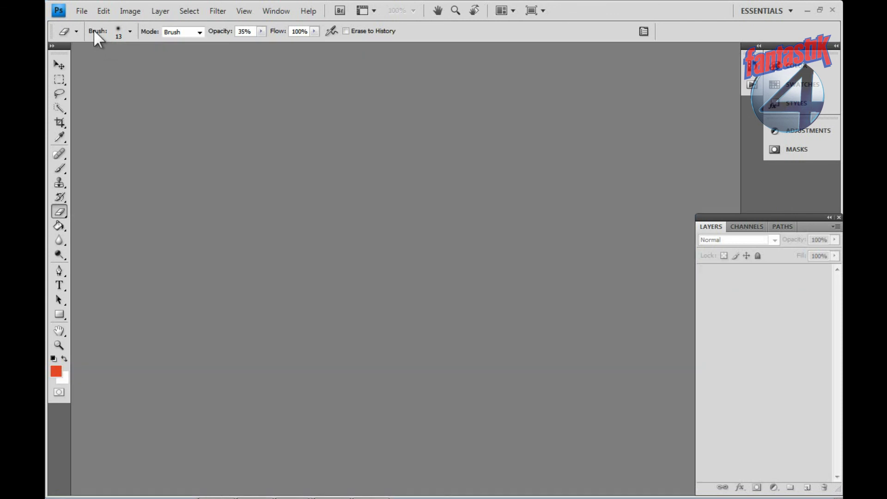
- Switch to Windows Explorer and open ChadFinal and MikeFinal from the TeamMate folder in Photoshop
mouse_move(214, 497)
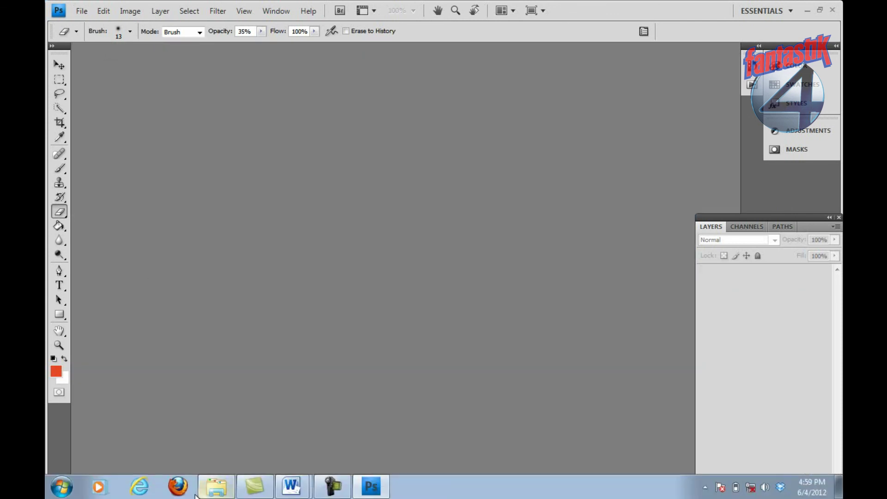
left_click(214, 489)
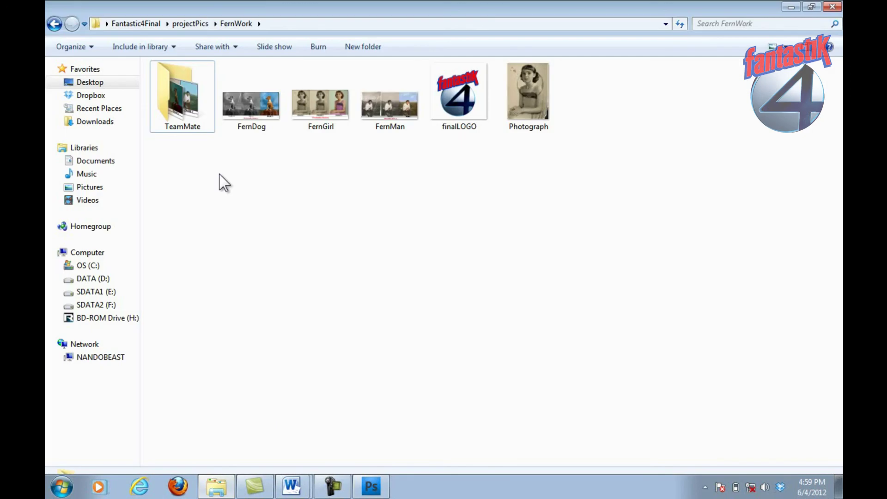
double_click(188, 94)
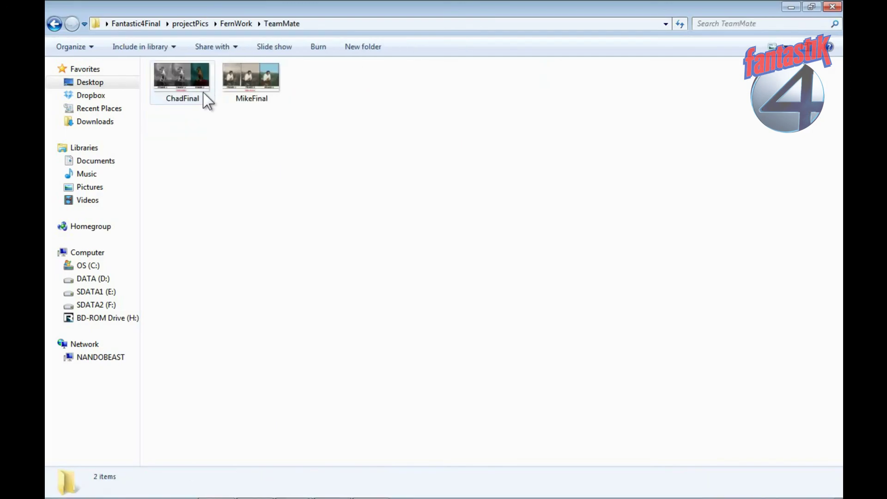
left_click(203, 100)
key("ctrl+a")
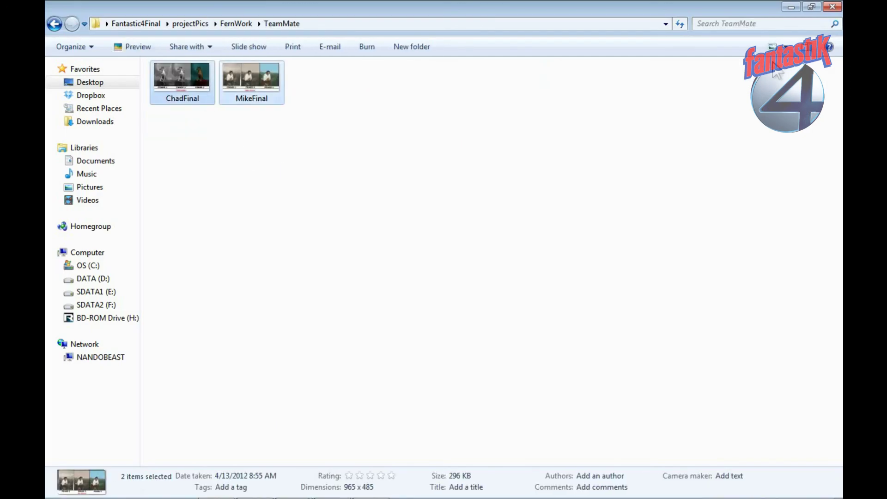
key("super+Down")
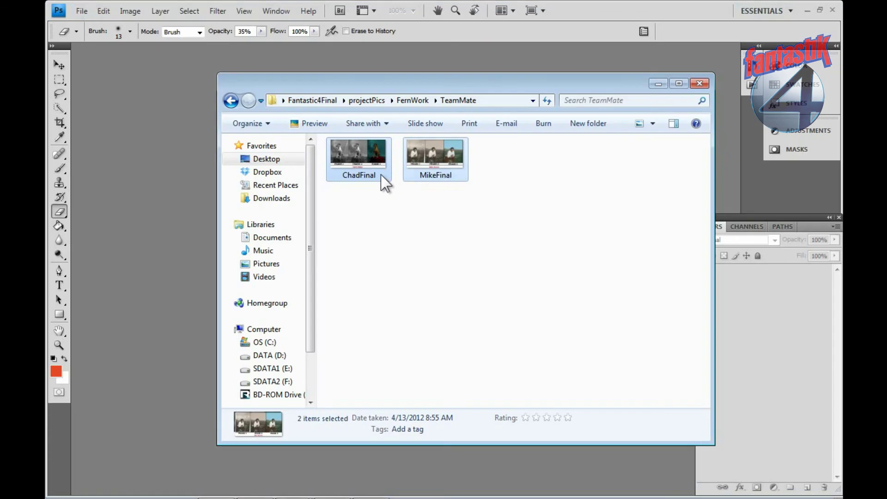
left_click_drag(242, 182, 143, 225)
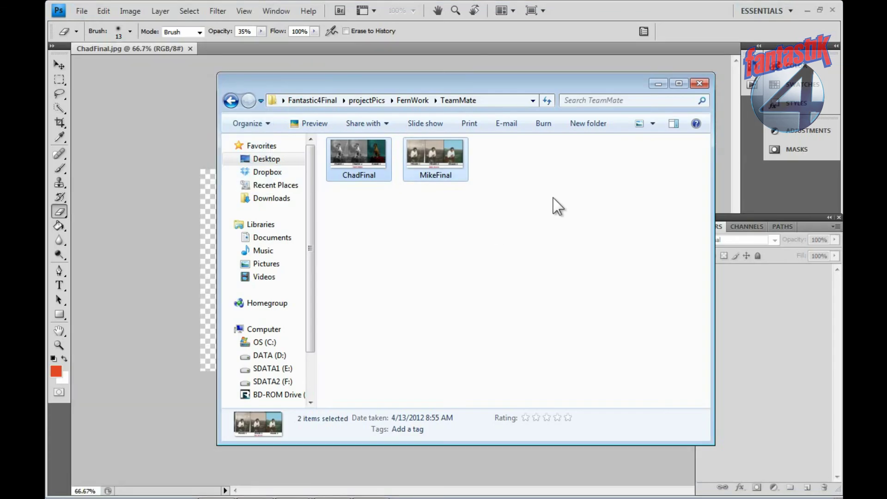
left_click(658, 83)
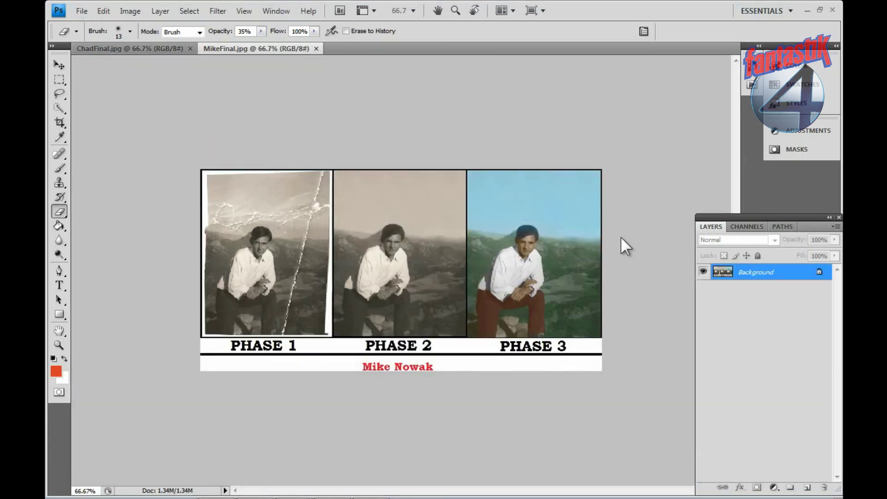
- View the three restoration phases in MikeFinal.jpg and ChadFinal.jpg at 100%, collapsing the Layers panel to uncover the images
key("ctrl+plus")
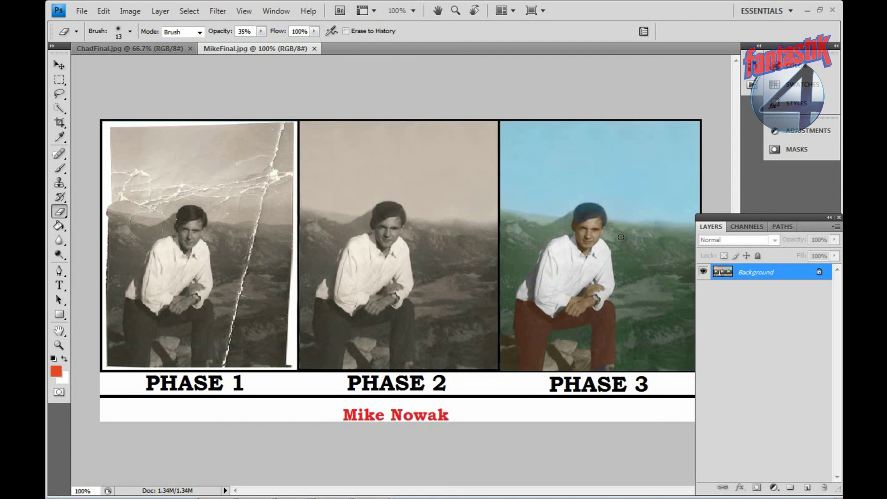
left_click(829, 217)
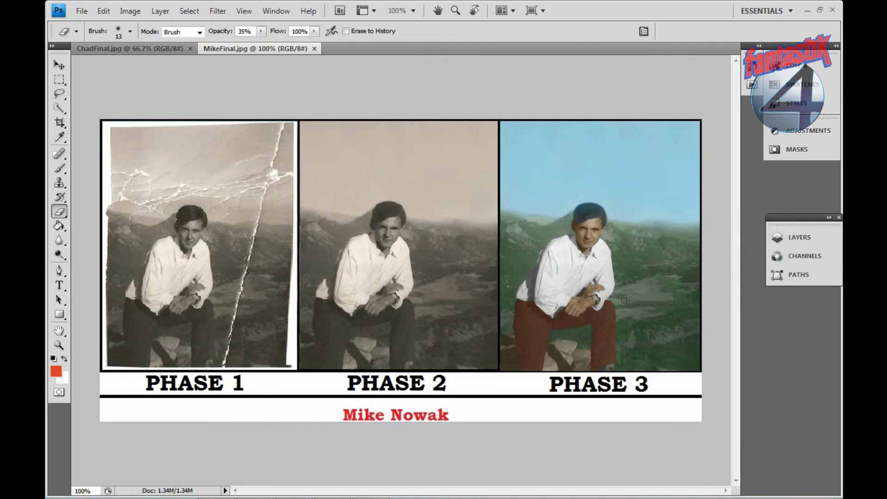
left_click(122, 49)
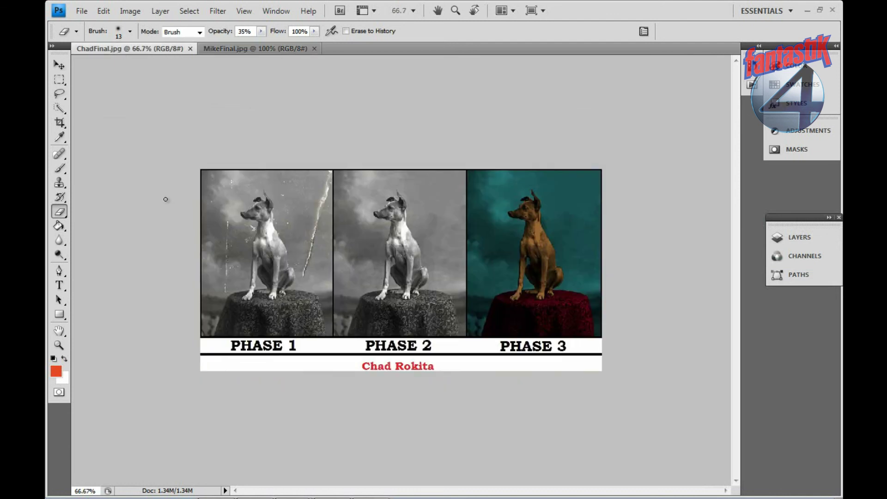
key("ctrl+plus")
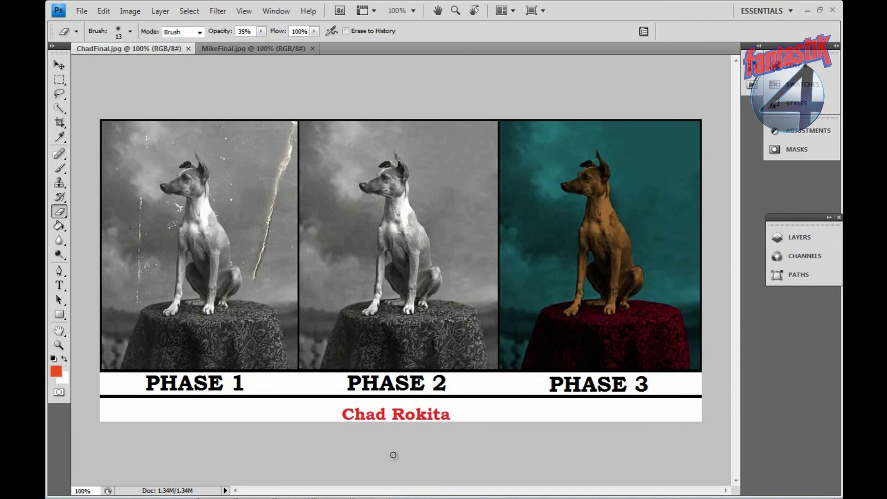
- Switch to the STEPbySTEPbySTEP document in Microsoft Word and look at the photograph restoration instructions on its first page
mouse_move(380, 496)
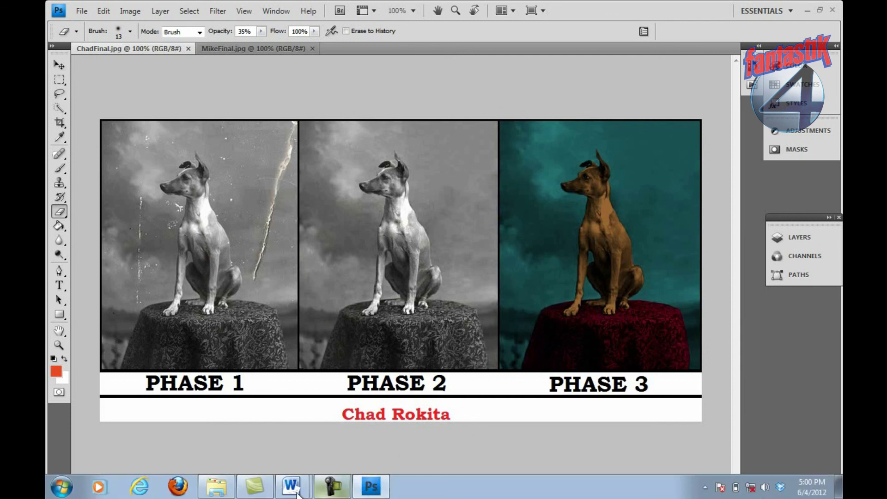
mouse_move(294, 494)
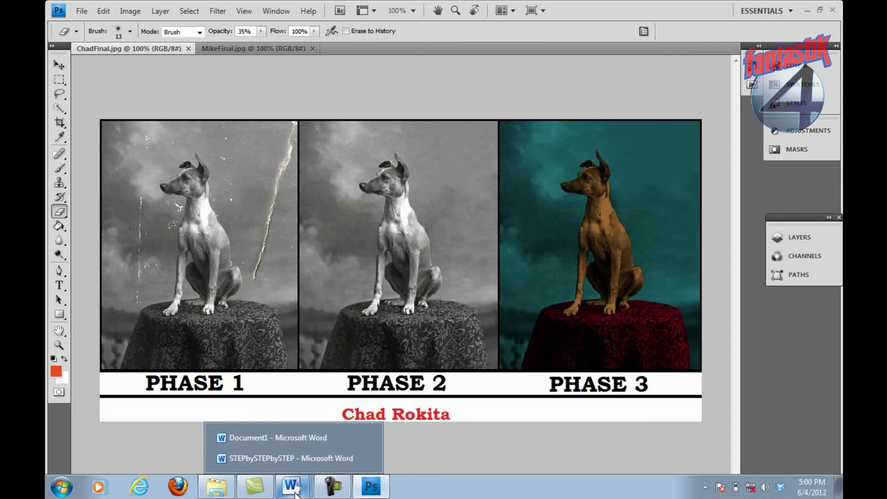
left_click(280, 458)
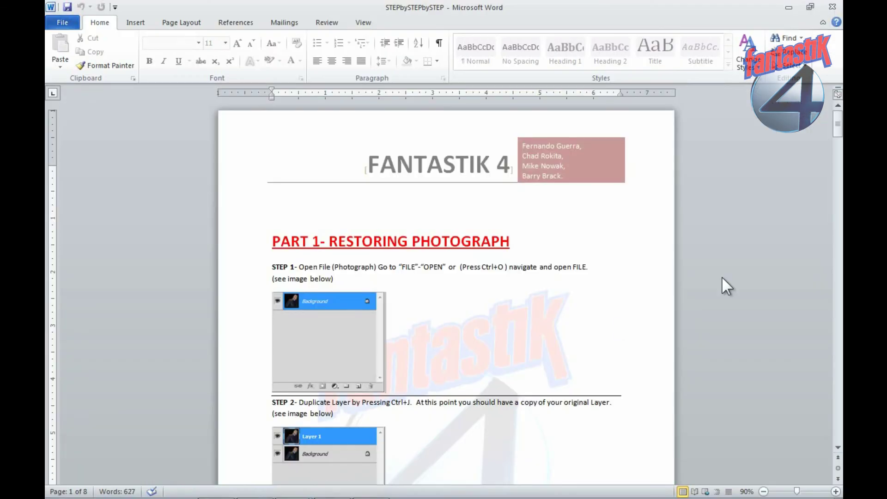
mouse_move(839, 131)
left_mouse_down()
mouse_move(841, 198)
mouse_move(840, 124)
left_mouse_up()
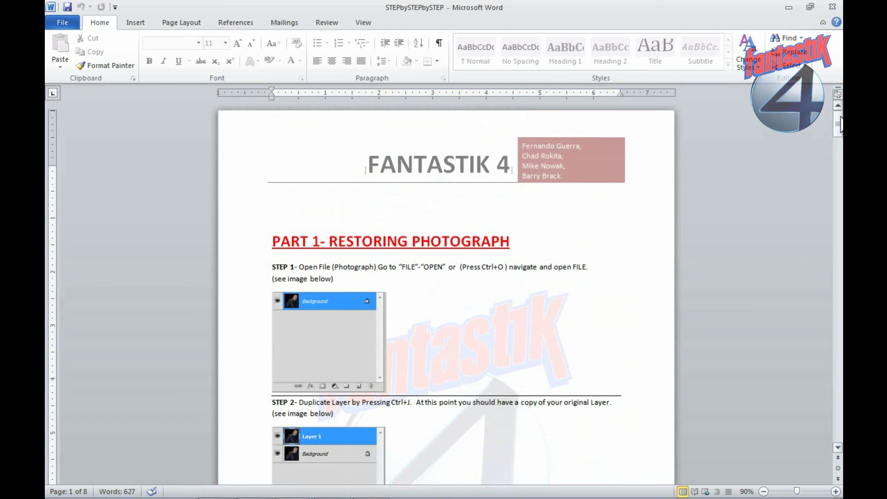
mouse_move(328, 492)
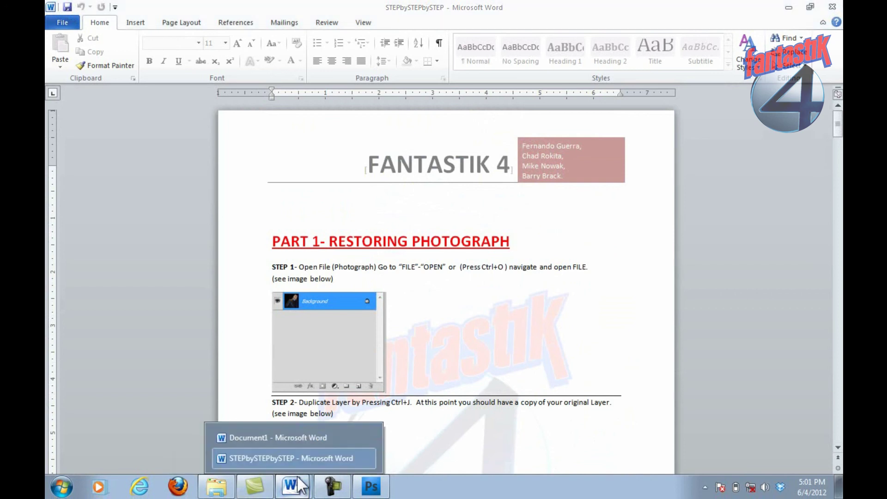
left_click(295, 437)
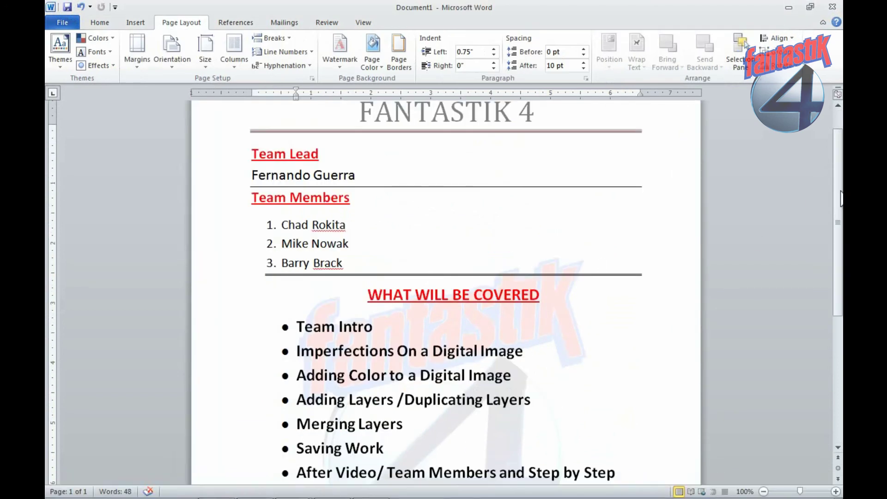
scroll(825, 190, "down", 5)
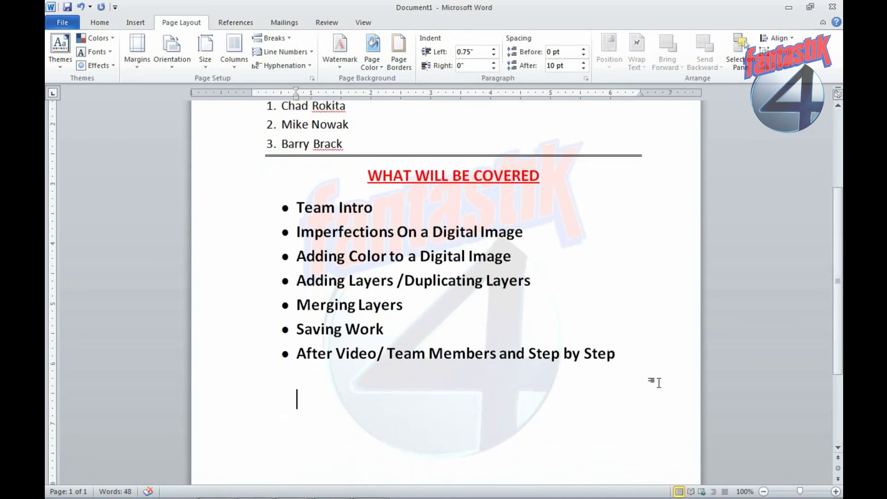
type("www.FGp")
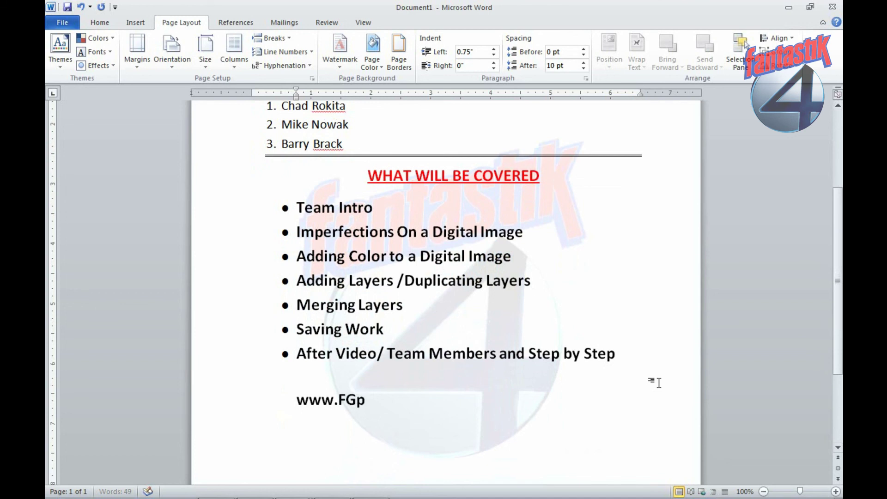
type("ortfolio.com")
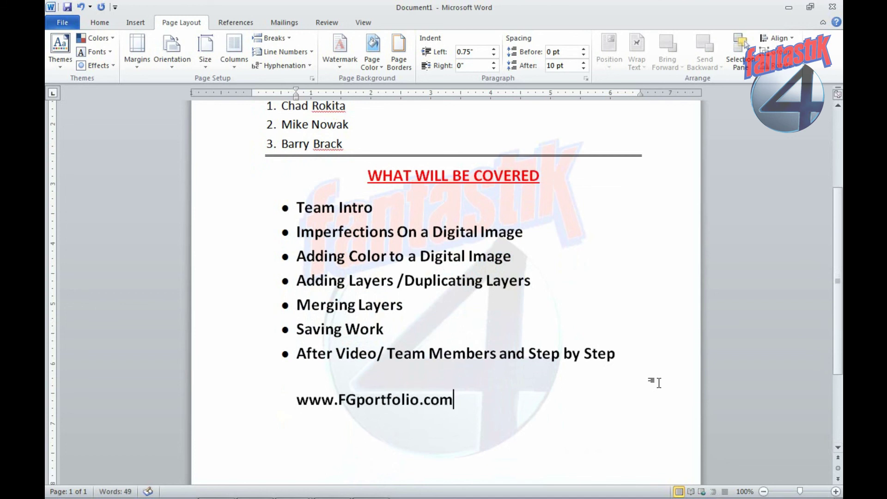